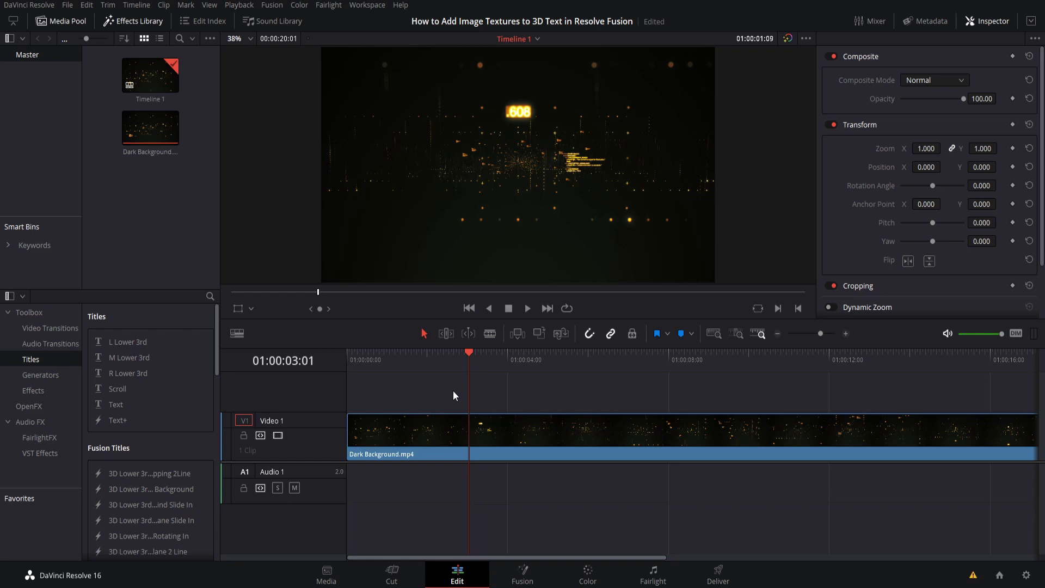
Add a 3D Title Center Line title on a track above the background clip and move the playhead to 01:00:01:26.
scroll(179, 416, down, 3)
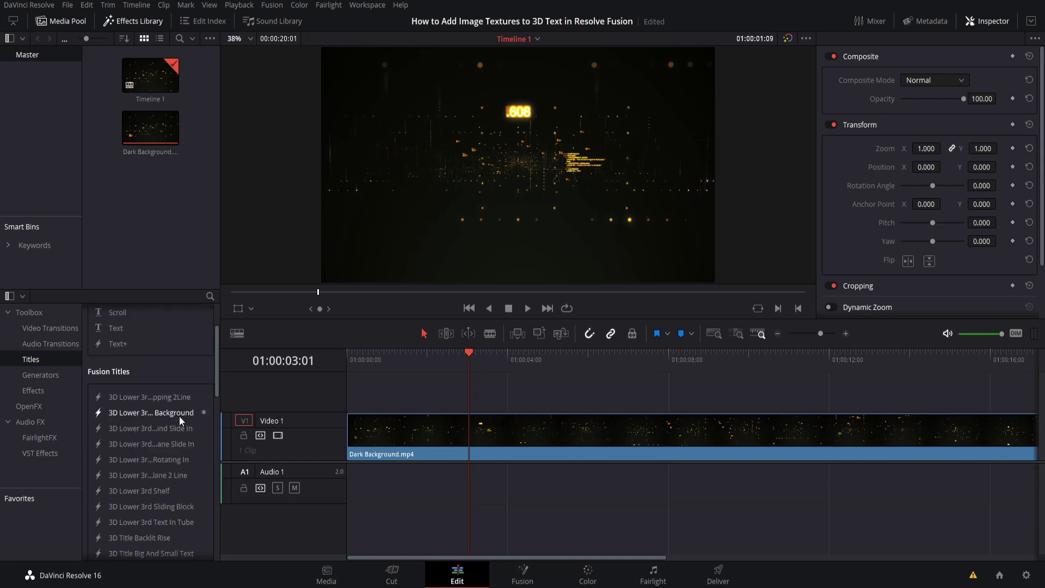
scroll(179, 416, down, 6)
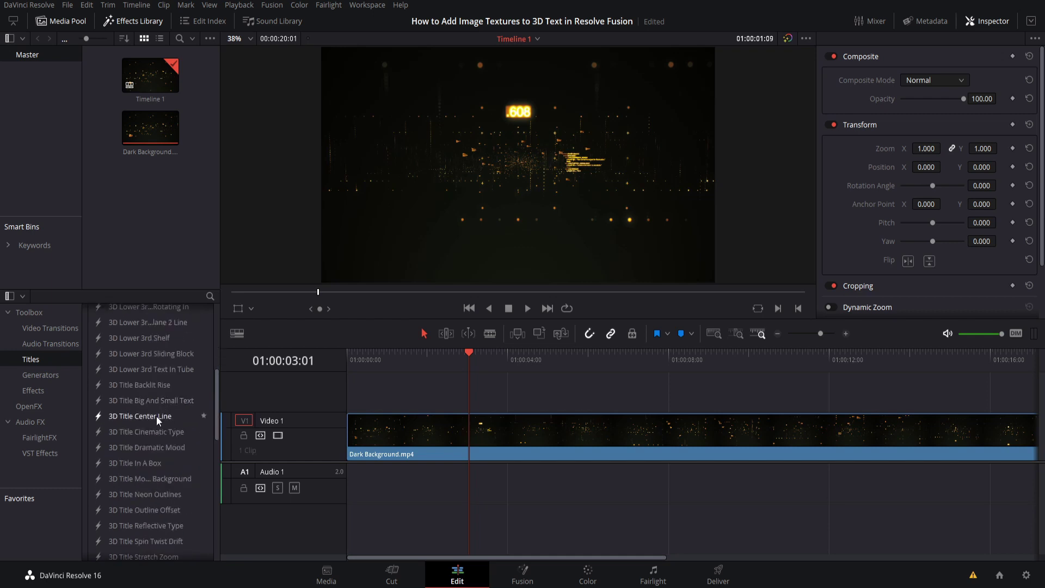
drag(126, 420, 421, 368)
click(402, 365)
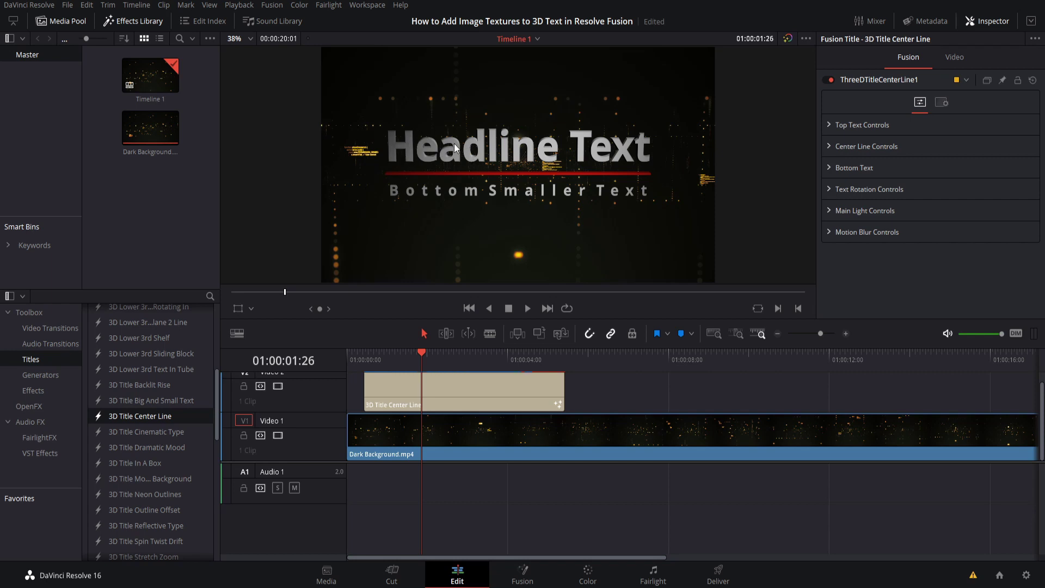
Open the title clip on the Fusion page and expand its ThreeDTitleCenterLine1 group.
click(475, 400)
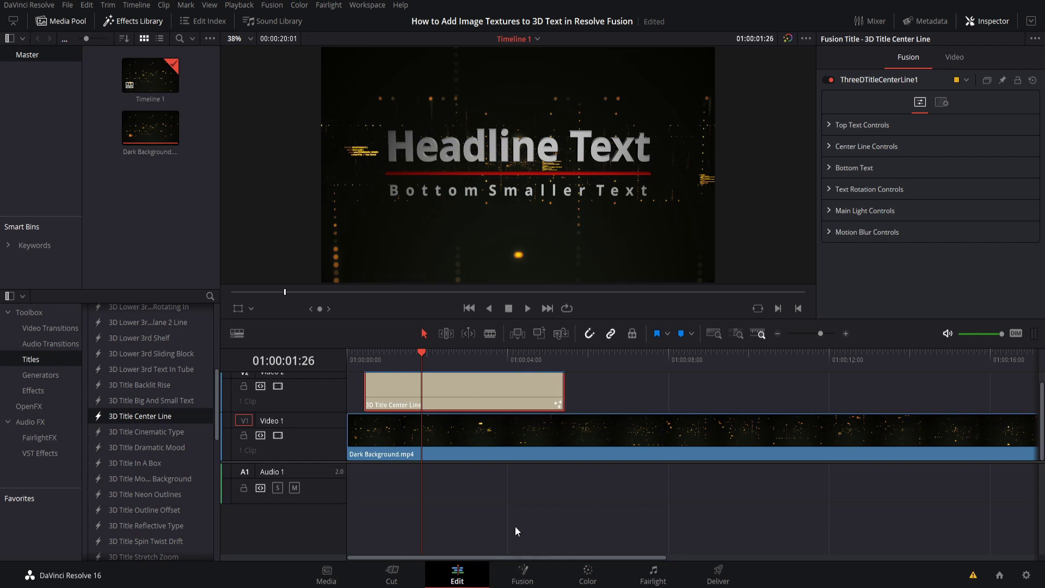
click(522, 574)
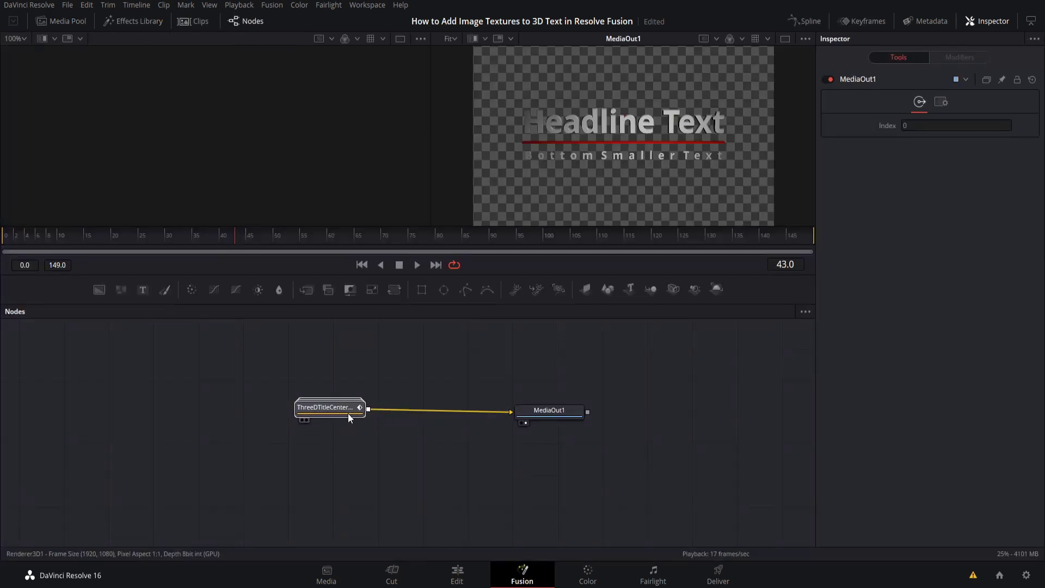
drag(353, 416, 342, 416)
click(338, 416)
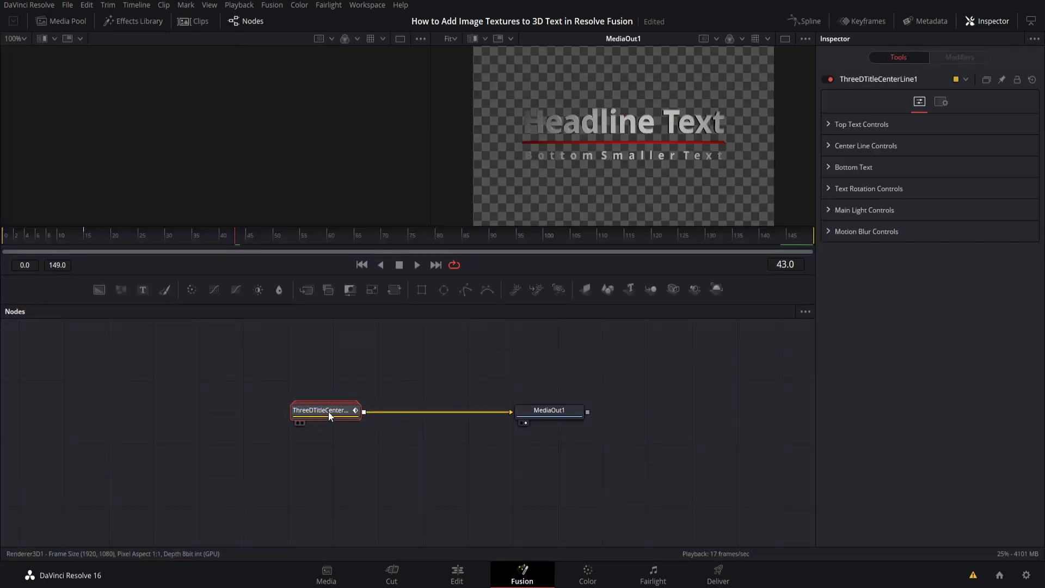
double_click(328, 412)
Arrange the node graph so the expanded title group is in full view, with MediaOut1 placed clear of its right side.
drag(402, 395, 279, 385)
drag(573, 414, 657, 424)
drag(423, 409, 448, 417)
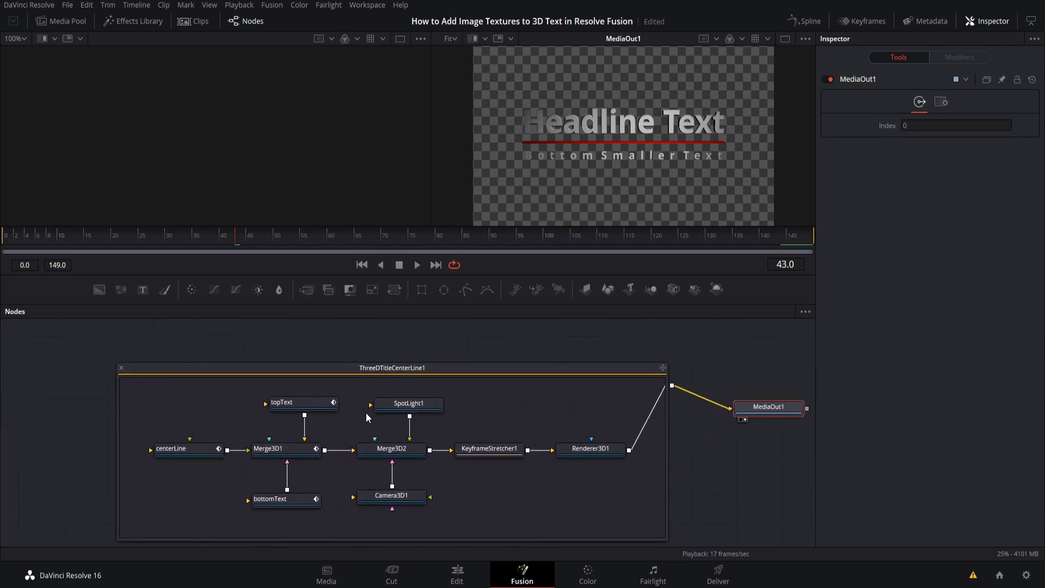
drag(355, 409, 362, 410)
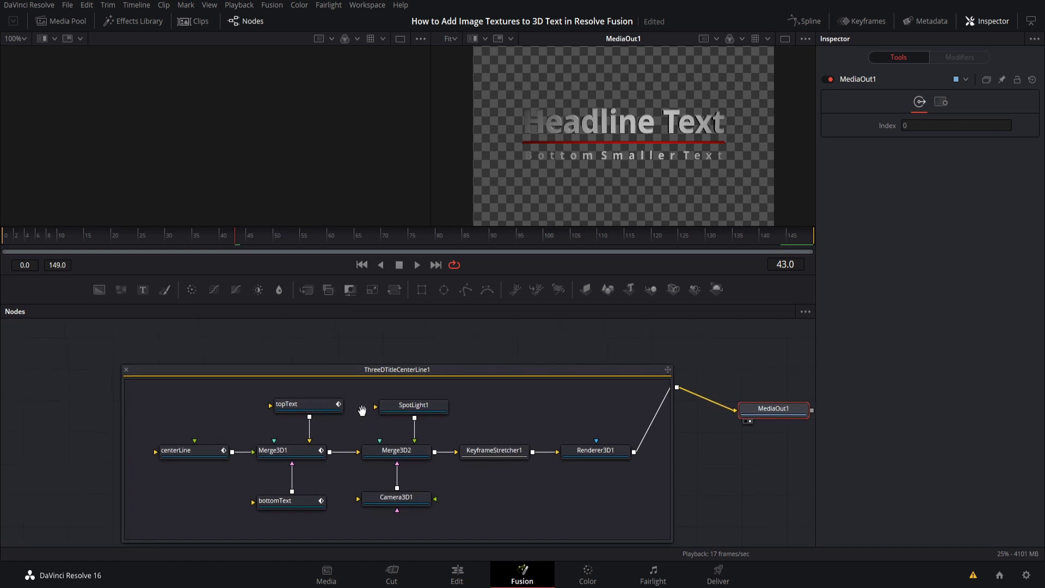
Select the topText node inside the group and display its Shading settings.
click(302, 404)
click(299, 500)
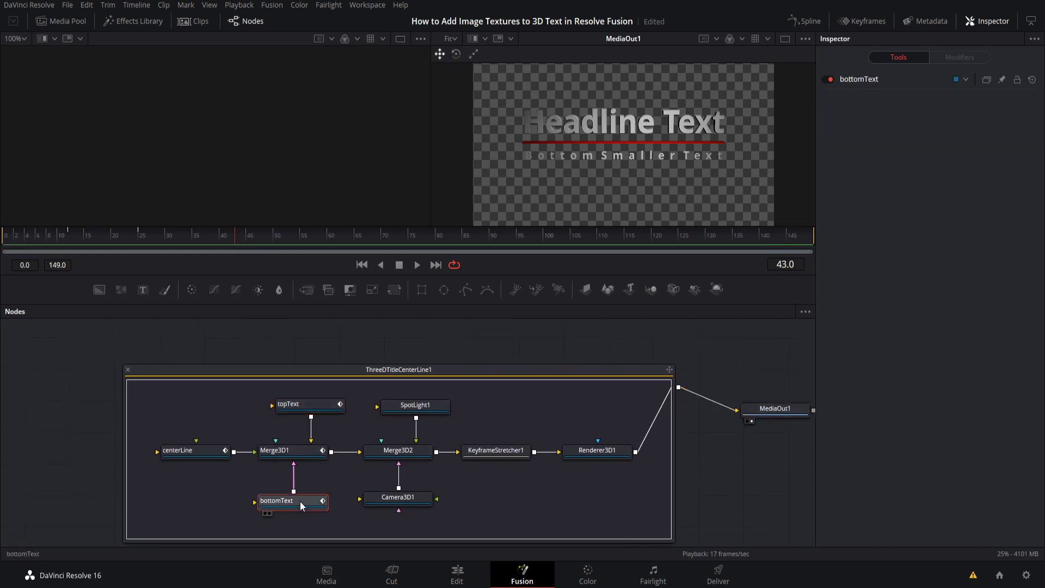
click(312, 404)
click(857, 78)
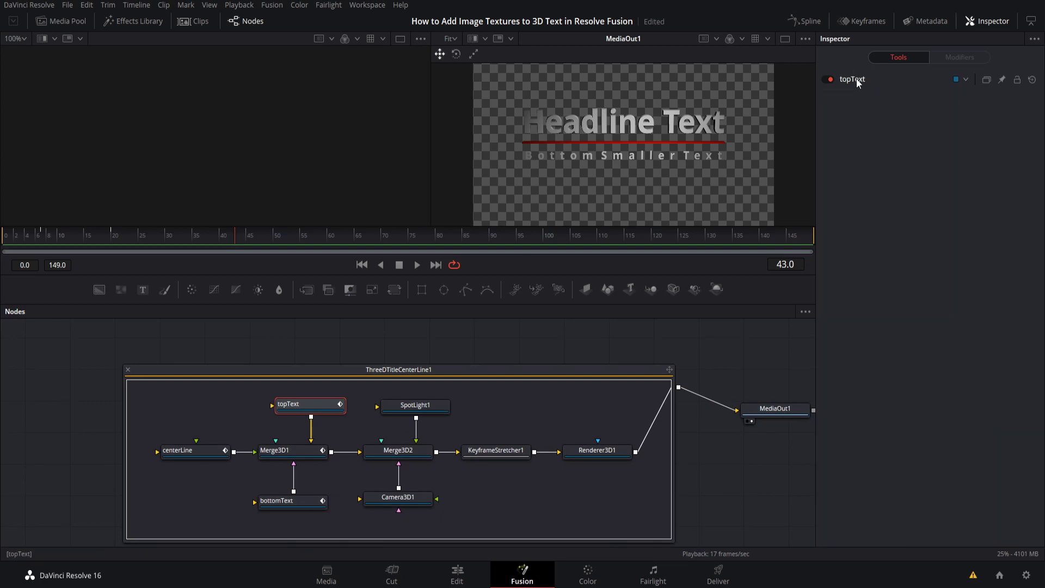
click(857, 83)
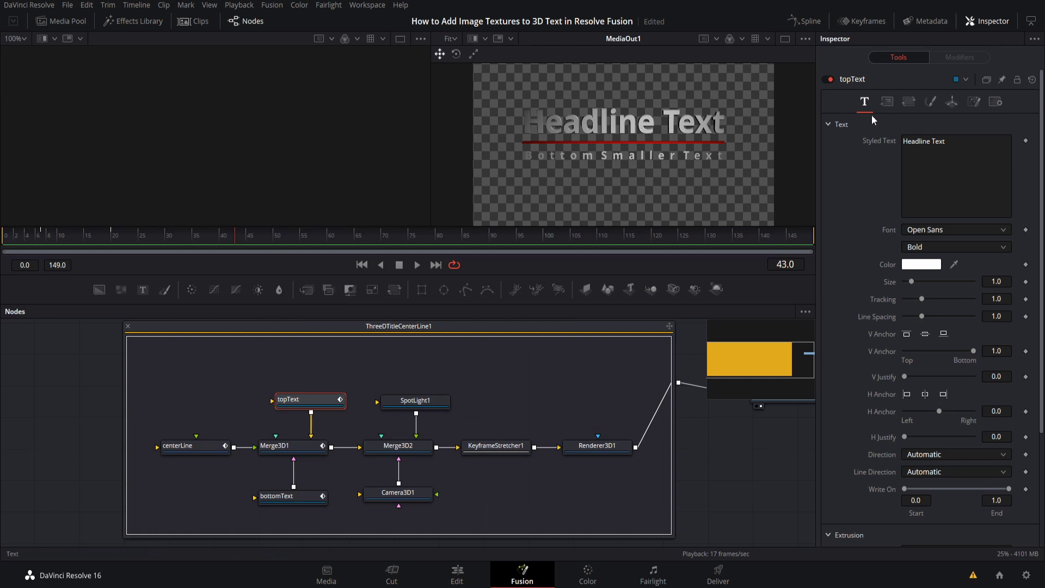
click(932, 102)
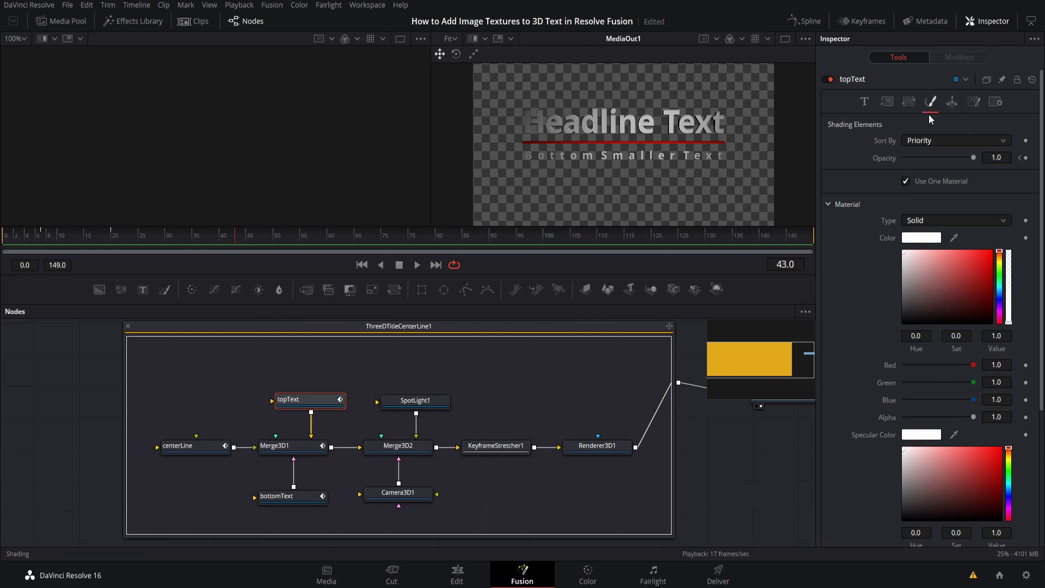
Examine the shading elements and material settings available for the topText node.
click(855, 78)
click(856, 78)
scroll(857, 214, down, 3)
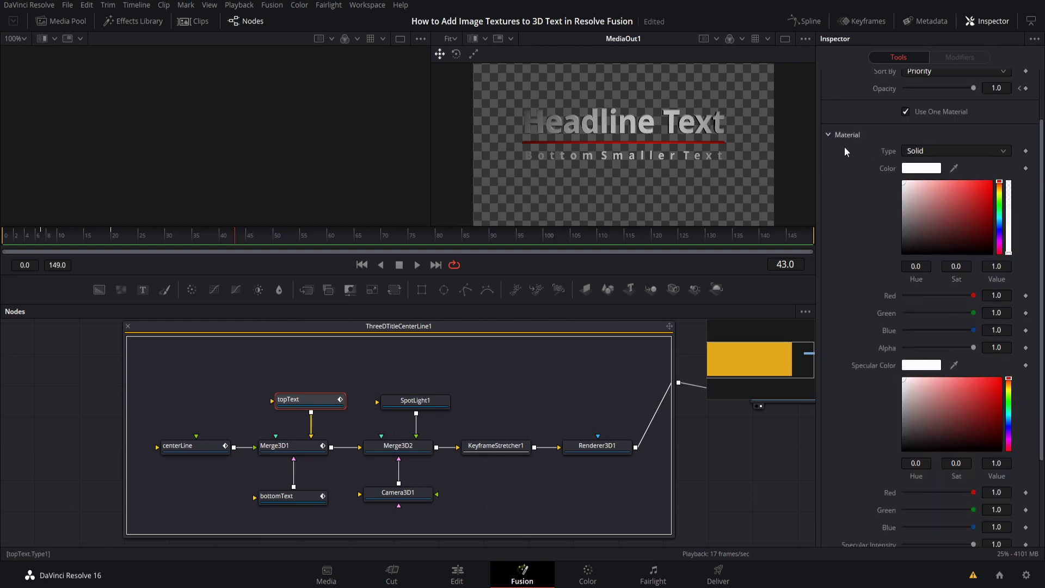
scroll(887, 159, down, 5)
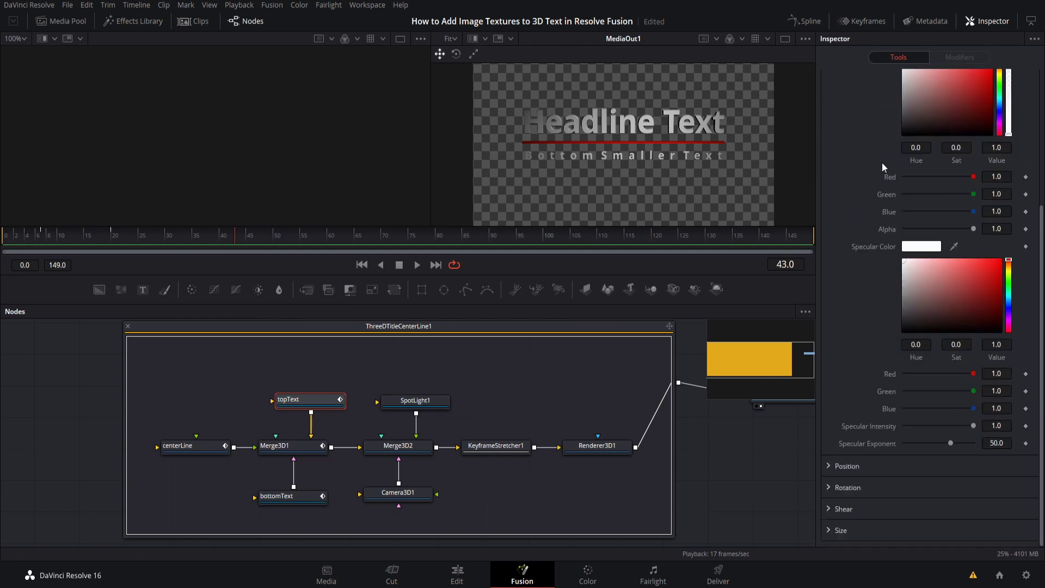
scroll(881, 163, up, 5)
scroll(888, 158, up, 3)
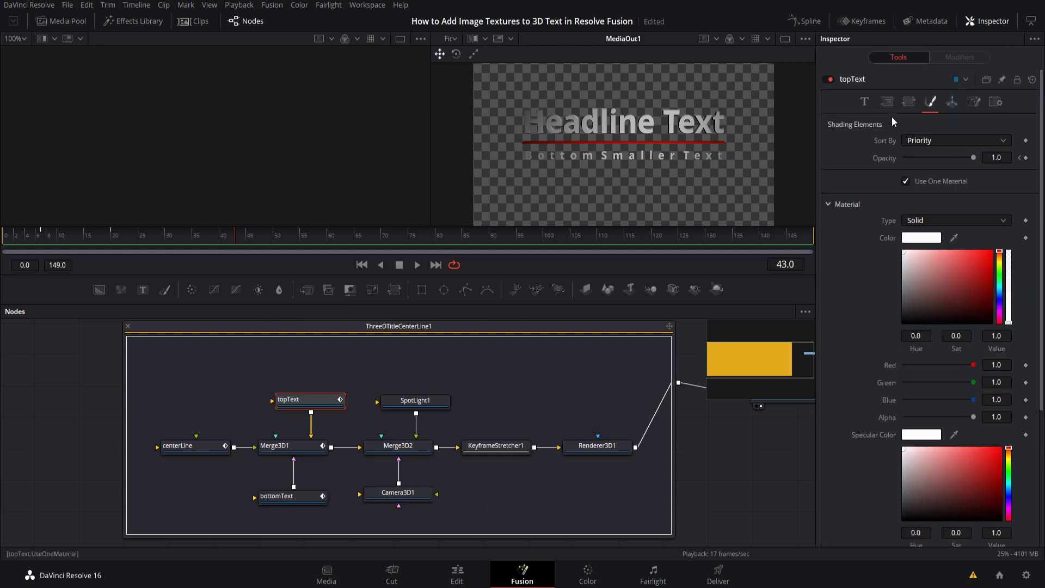
Disable Use One Material on topText, examine the separate Bevel Material settings, and enable the option again.
click(906, 181)
scroll(869, 243, down, 12)
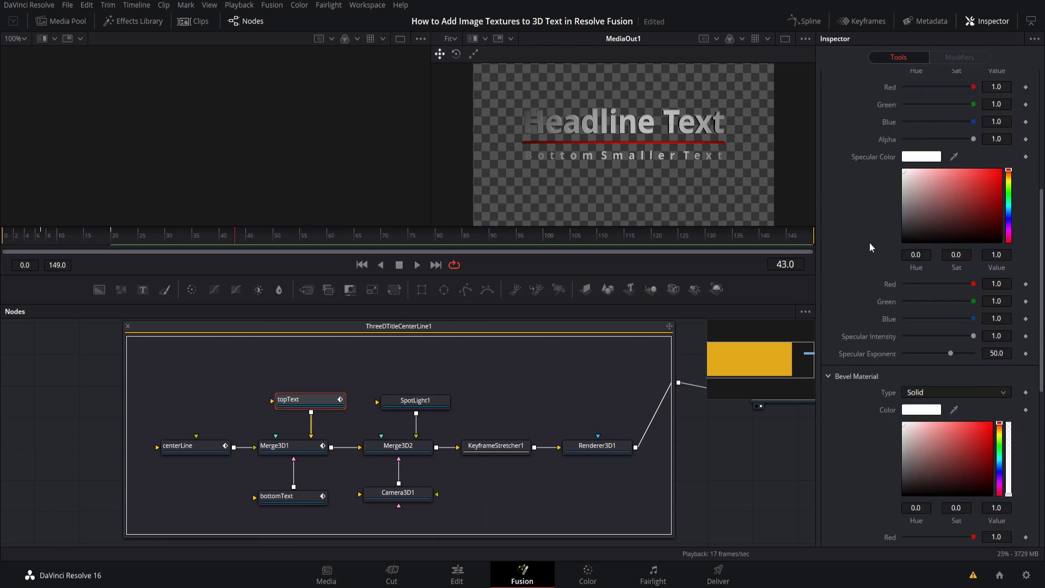
scroll(869, 243, down, 6)
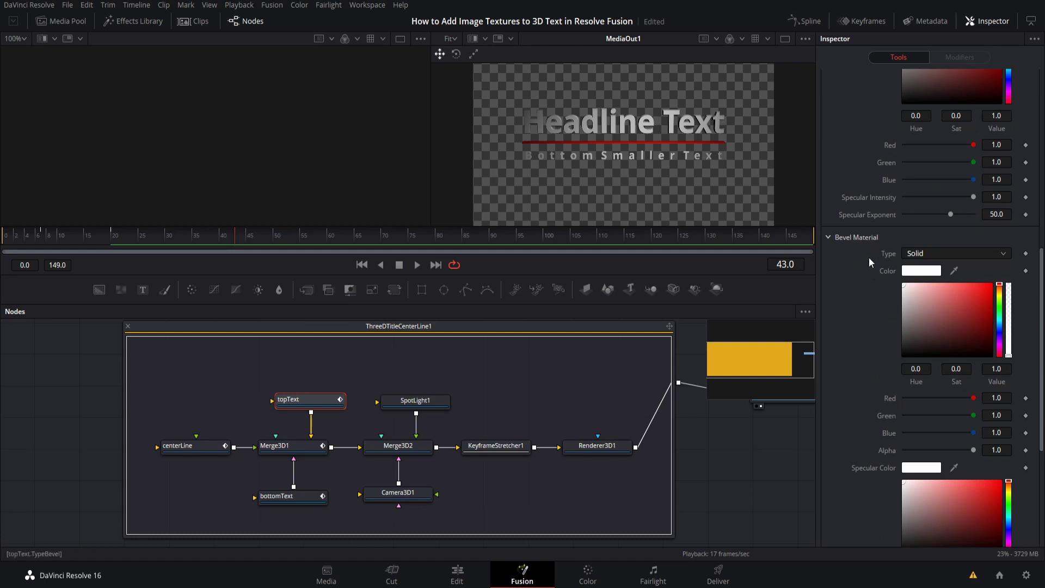
scroll(868, 257, up, 18)
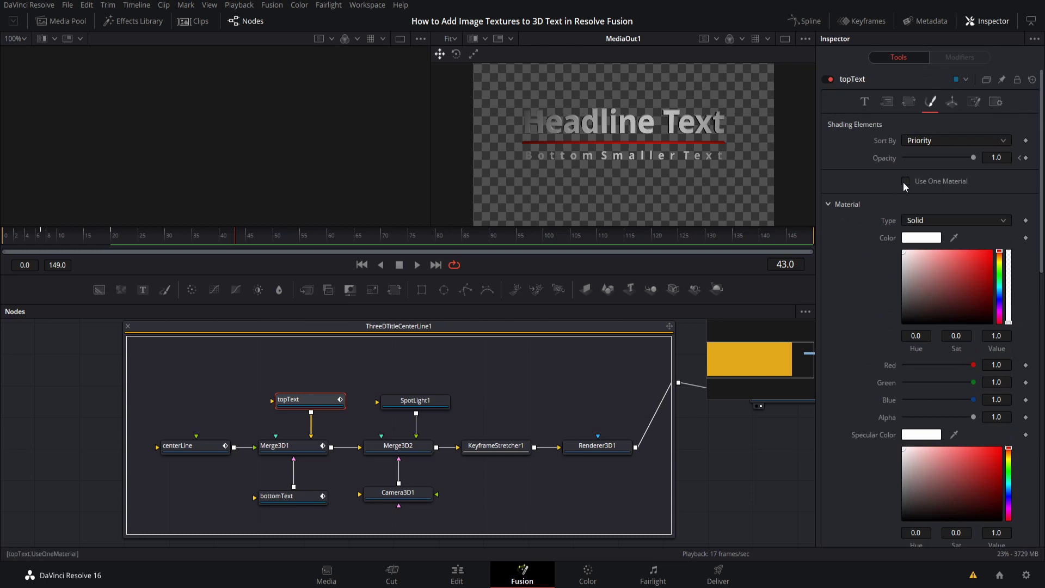
click(904, 181)
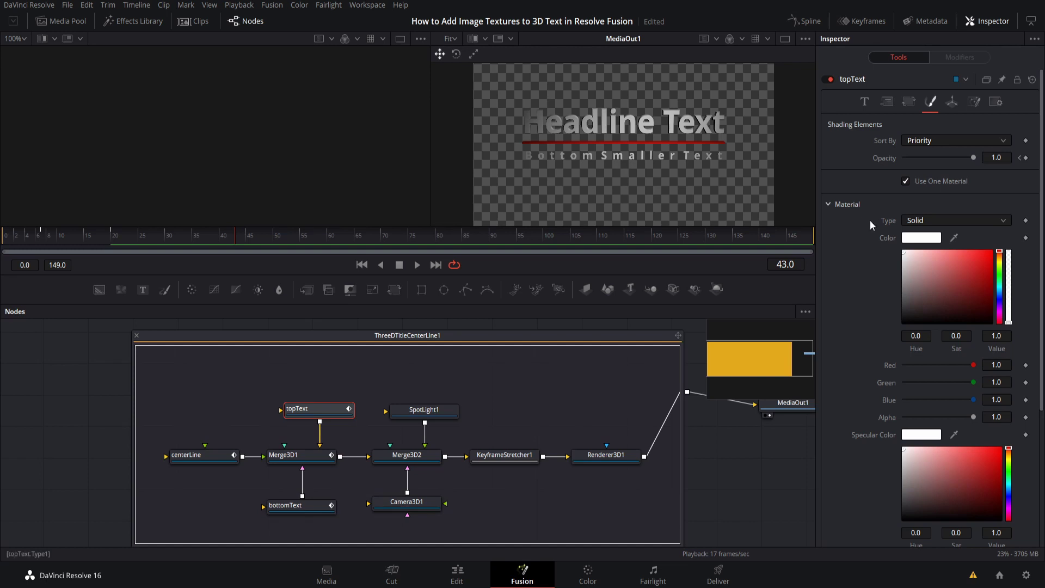
Set topText's material type to Image and connect green-back.png from the media pool to its material input.
click(925, 223)
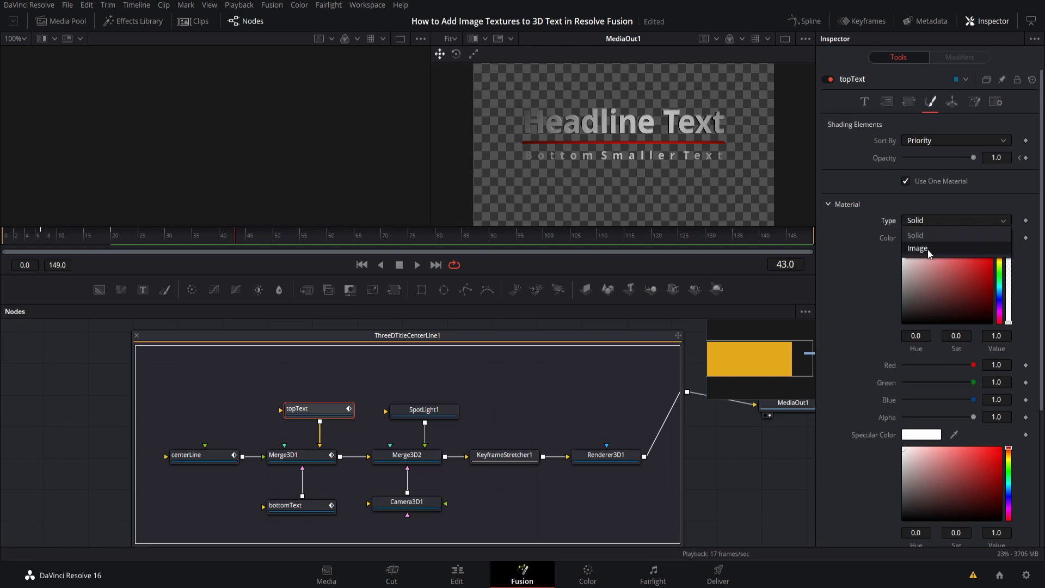
click(928, 249)
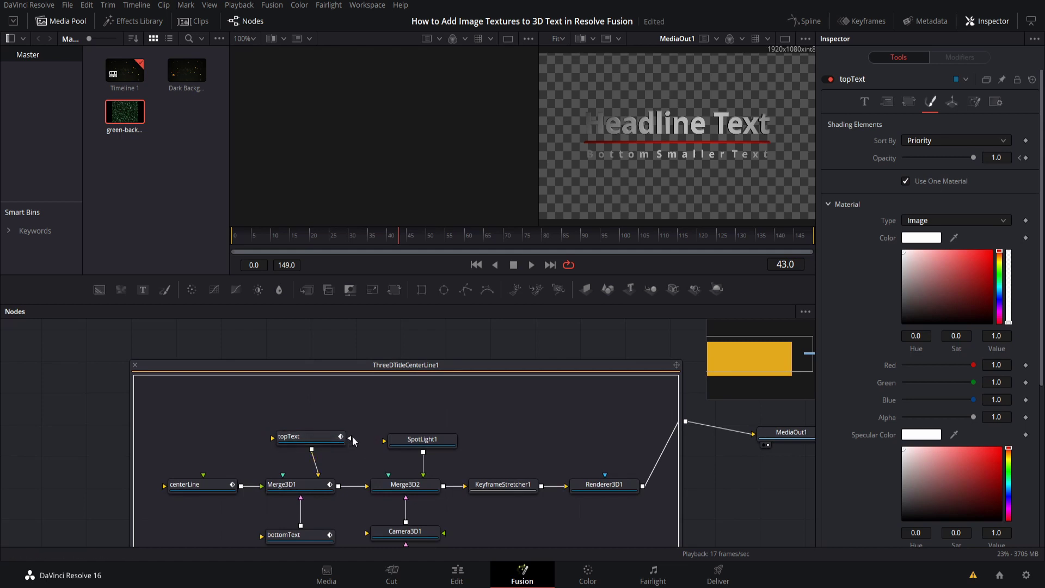
drag(134, 116, 348, 438)
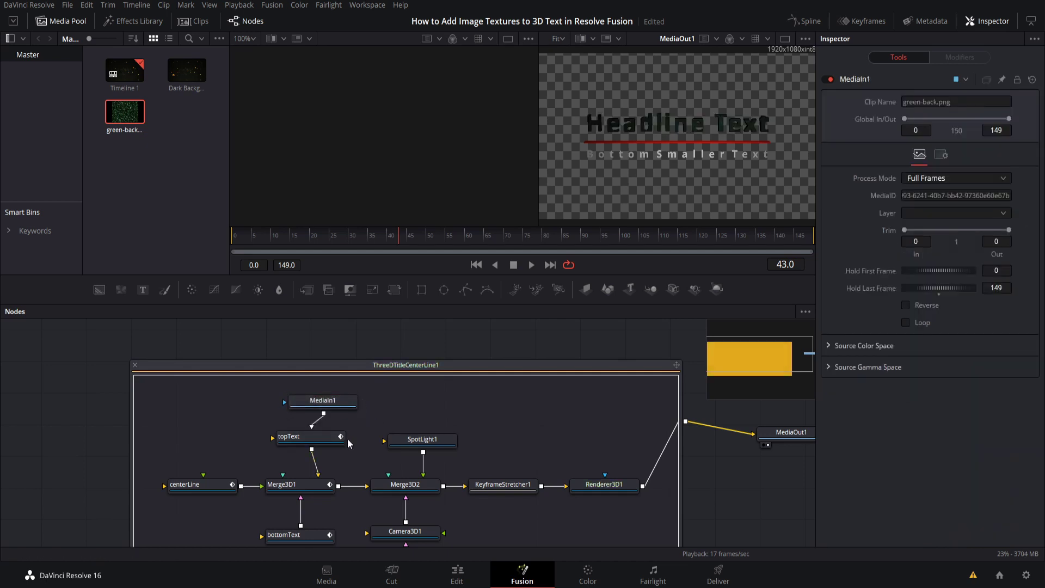
Select topText and inspect the green texture on the headline letters up close in the viewer.
click(318, 440)
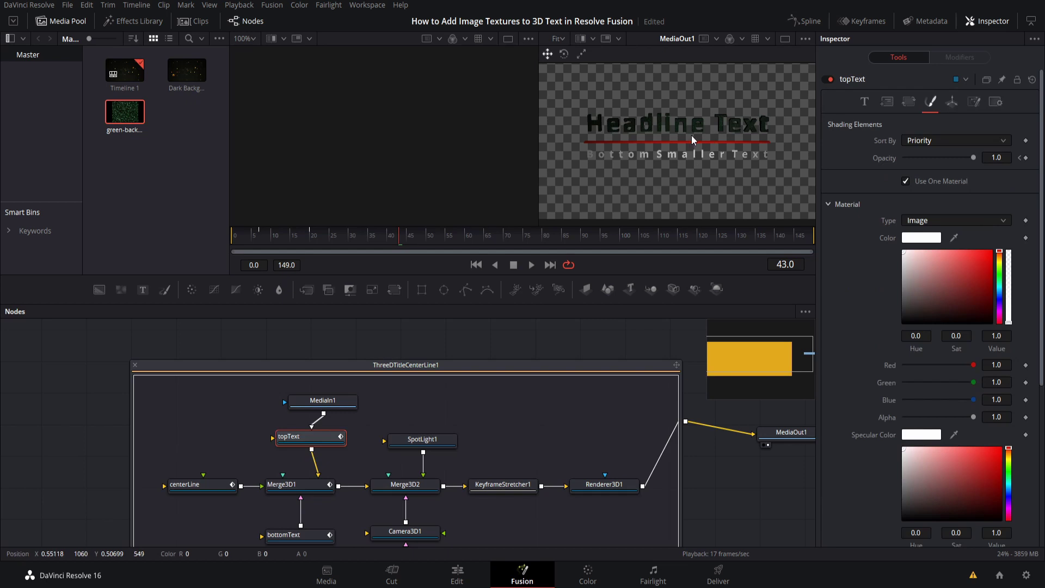
scroll(691, 135, up, 6)
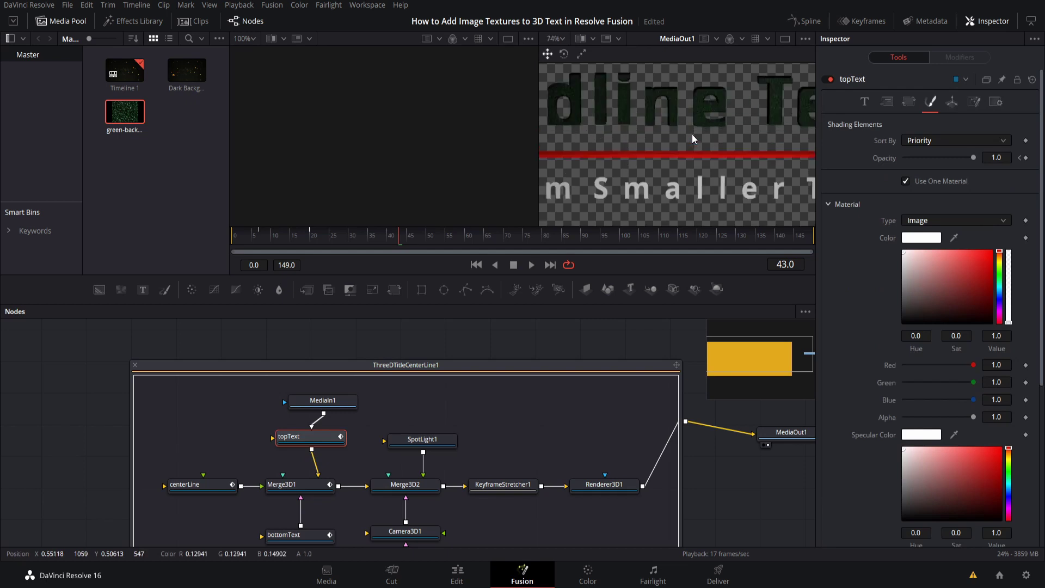
drag(715, 112, 715, 139)
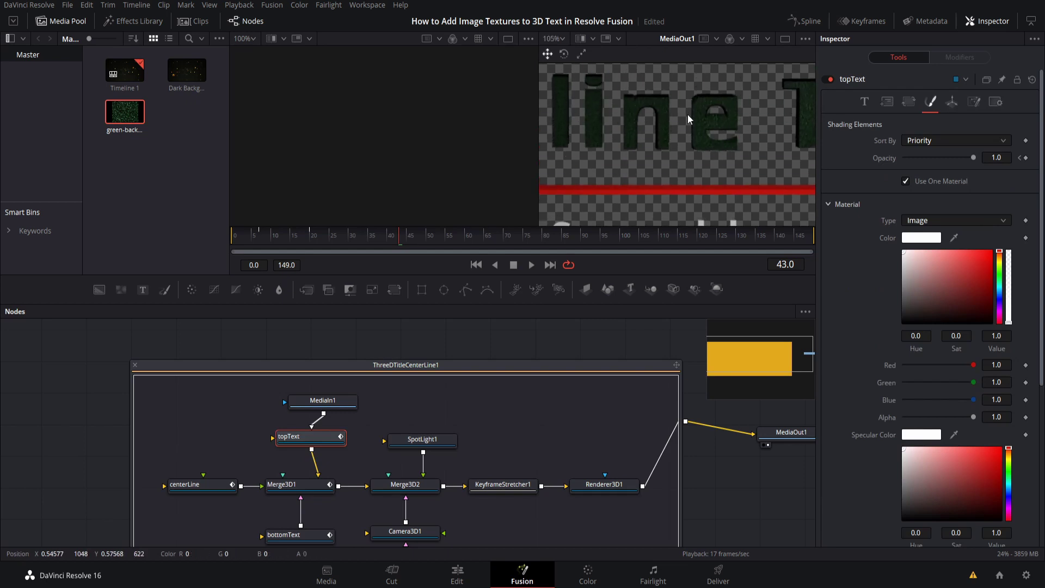
drag(630, 128, 727, 138)
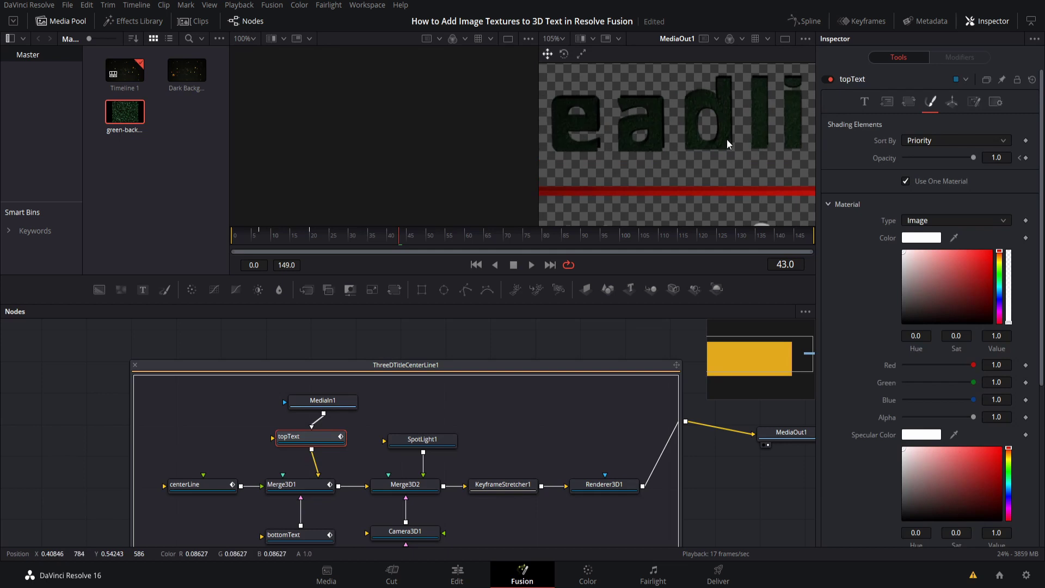
Delete the MediaIn1 node that supplies the green texture to topText.
click(348, 406)
key(Delete)
key(ctrl+z)
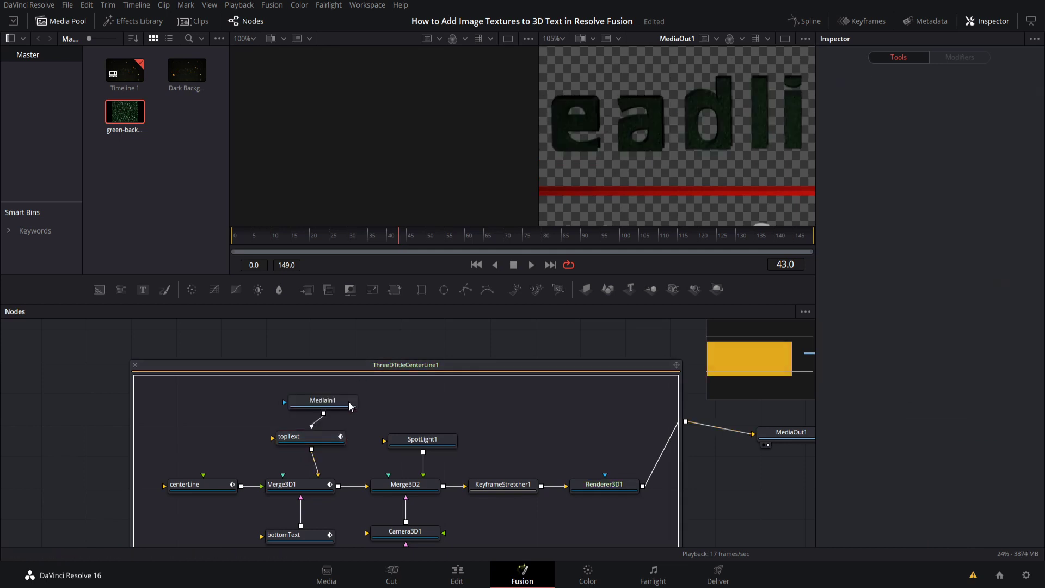
click(349, 405)
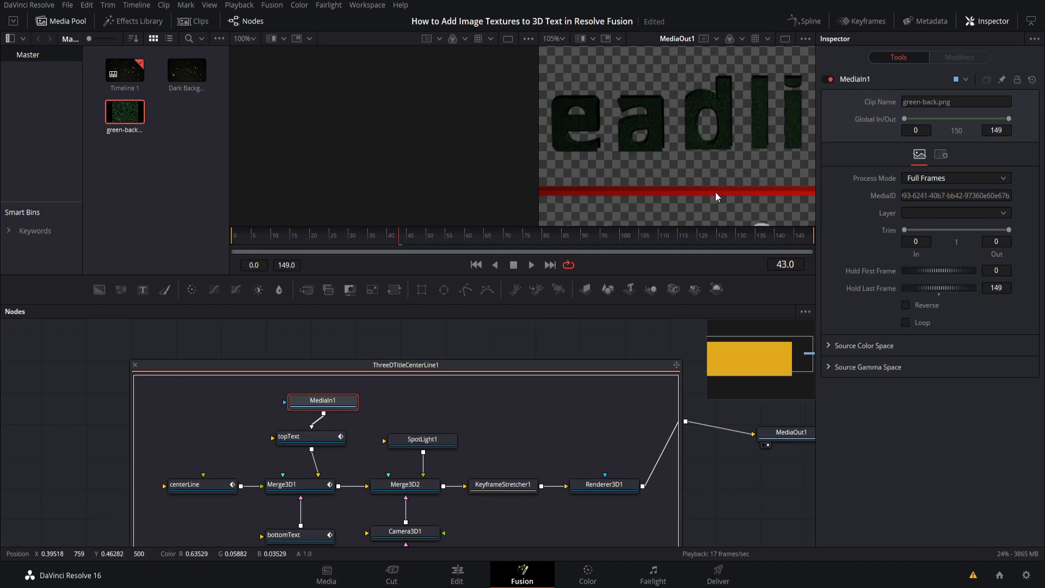
key(Delete)
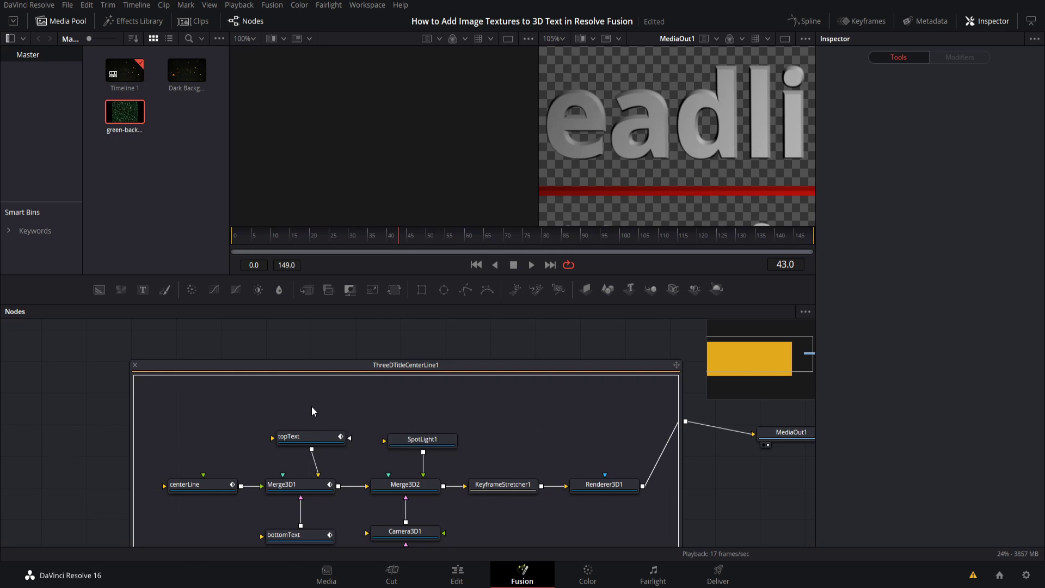
Add a Loader node above topText and load wildtextures-dark_rusty_metal.jpg from the Desktop into it.
right_click(306, 400)
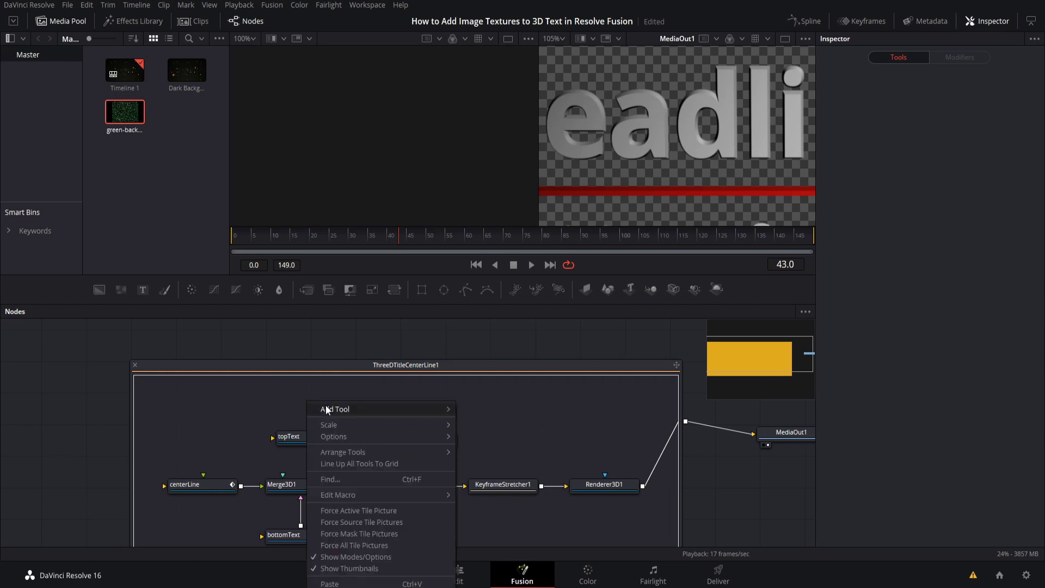
mouse_move(326, 406)
mouse_move(487, 314)
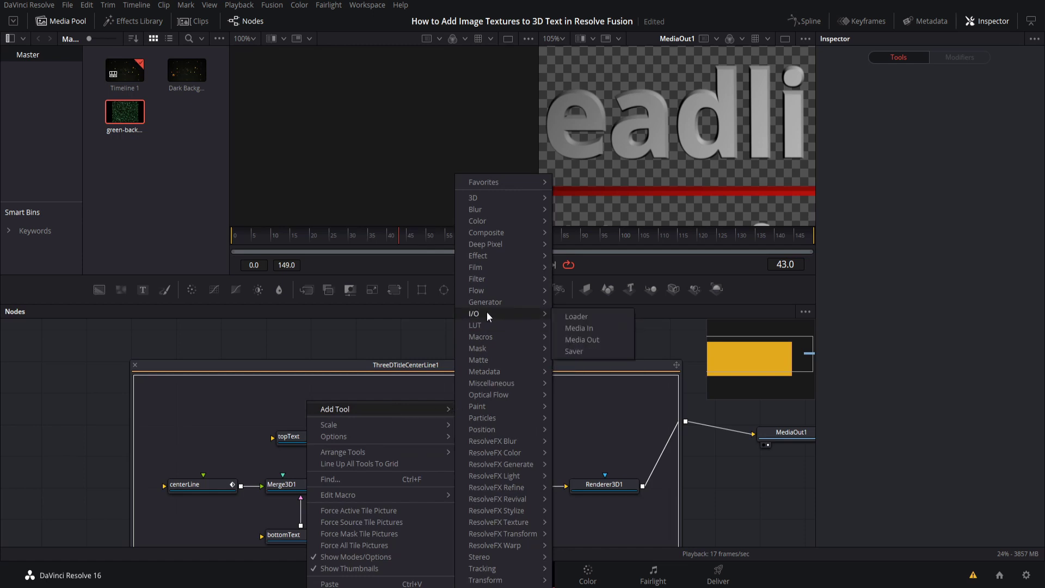
click(574, 315)
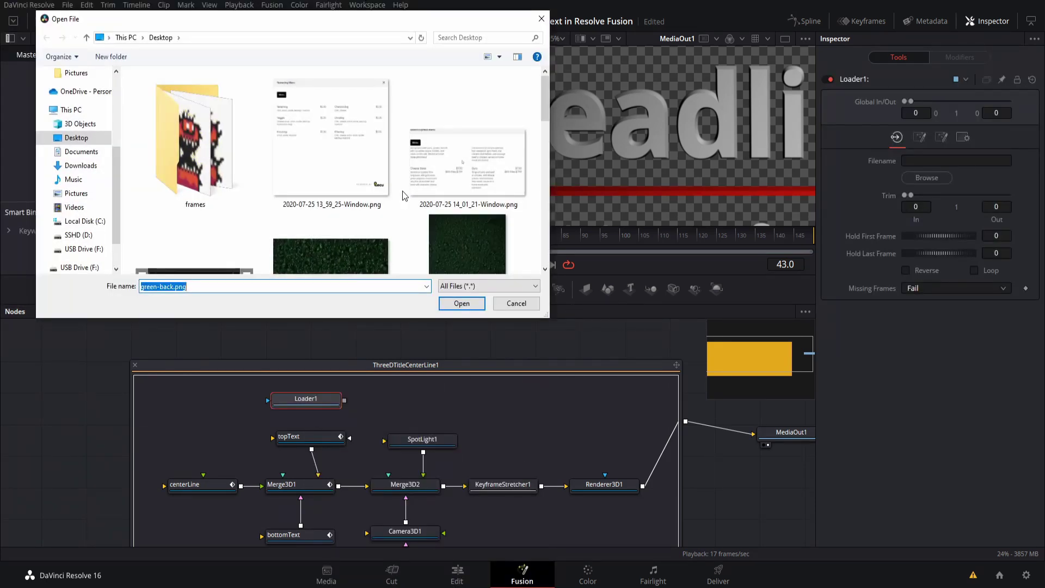
scroll(405, 195, down, 10)
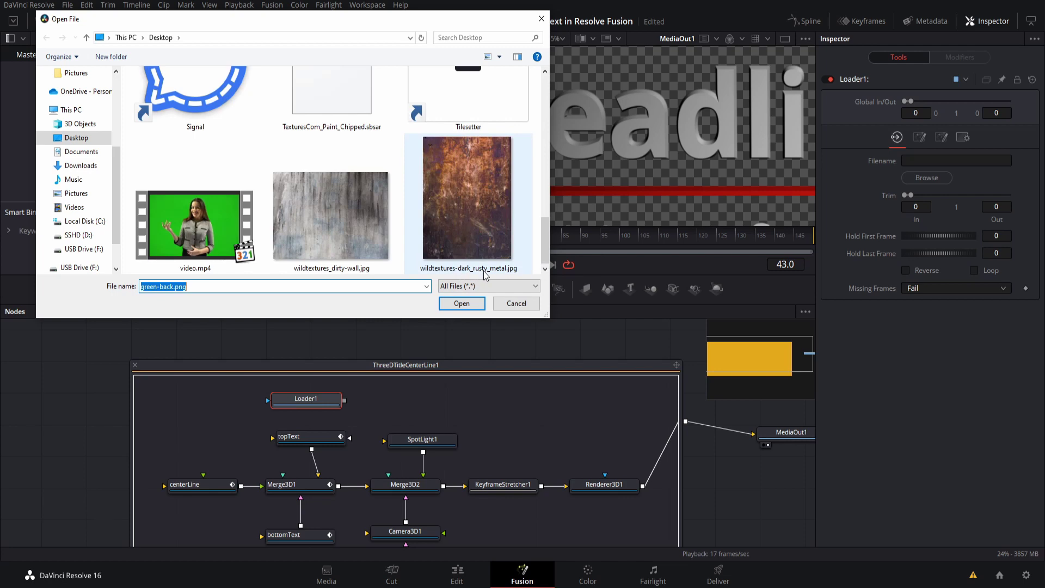
click(500, 271)
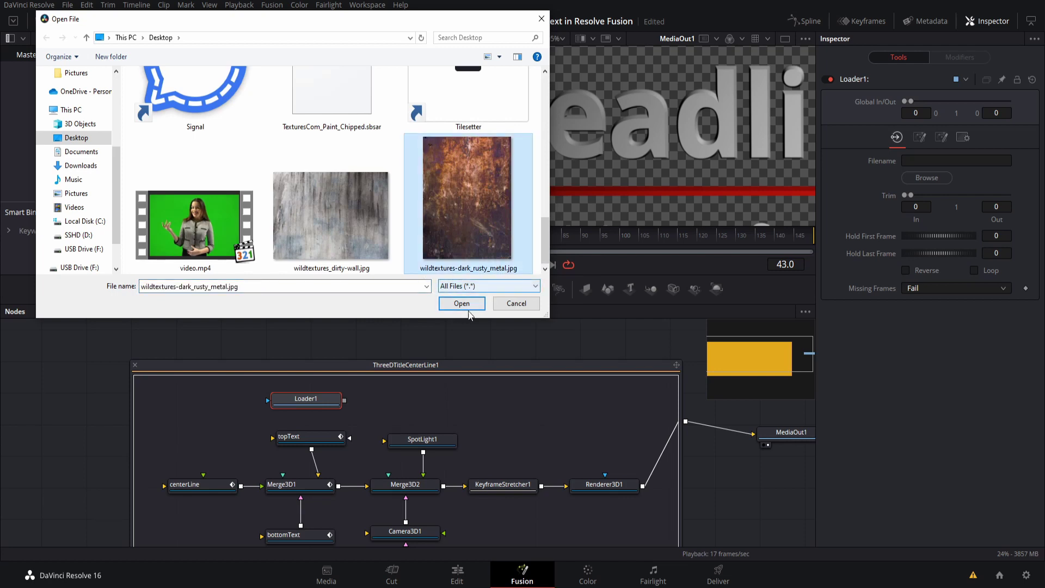
click(463, 304)
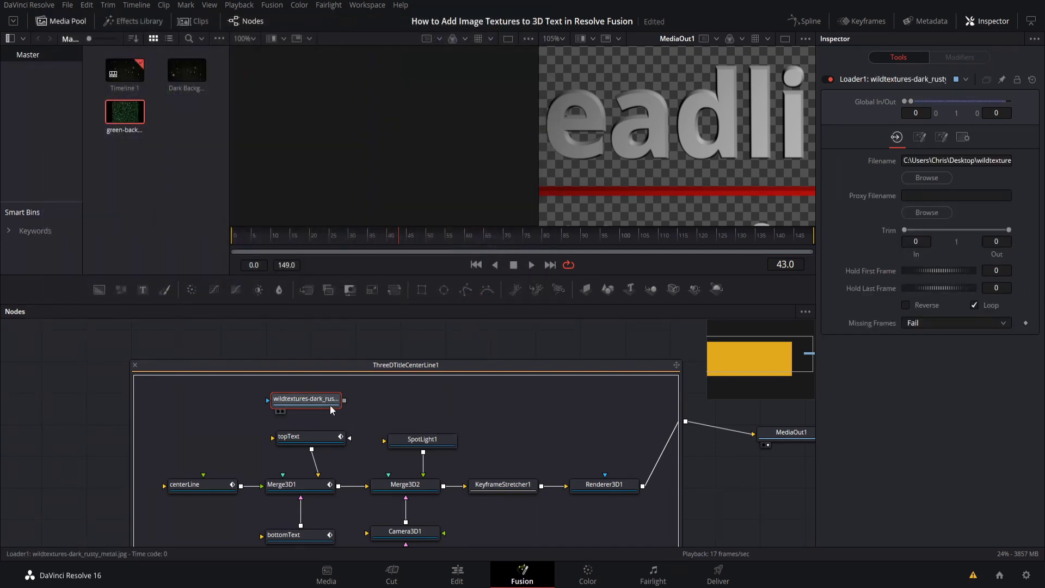
Connect the rusty metal loader to topText's material input and check the textured headline in the MediaOut1 viewer.
drag(329, 405, 331, 403)
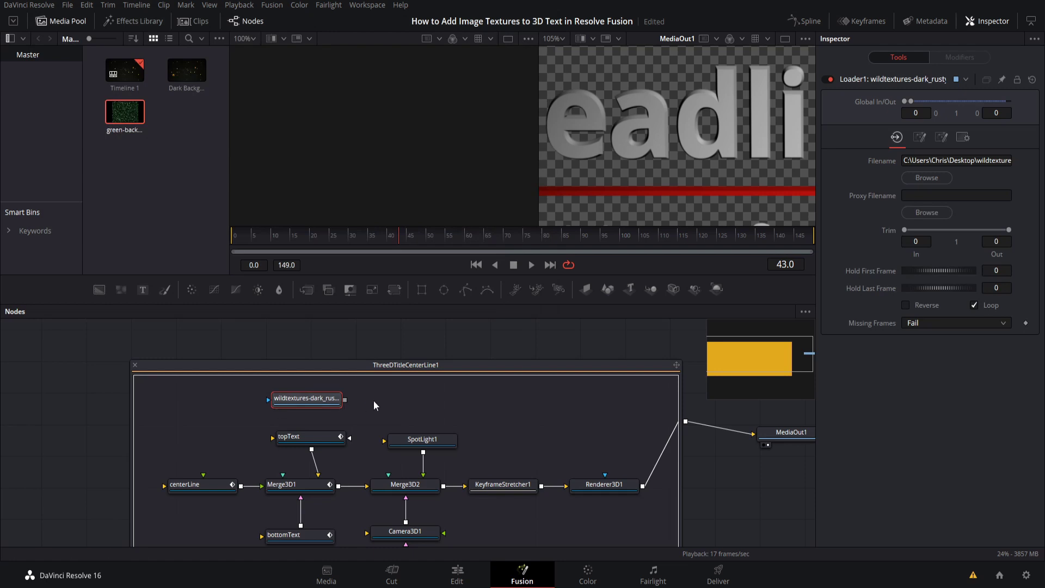
drag(372, 399, 333, 438)
click(308, 435)
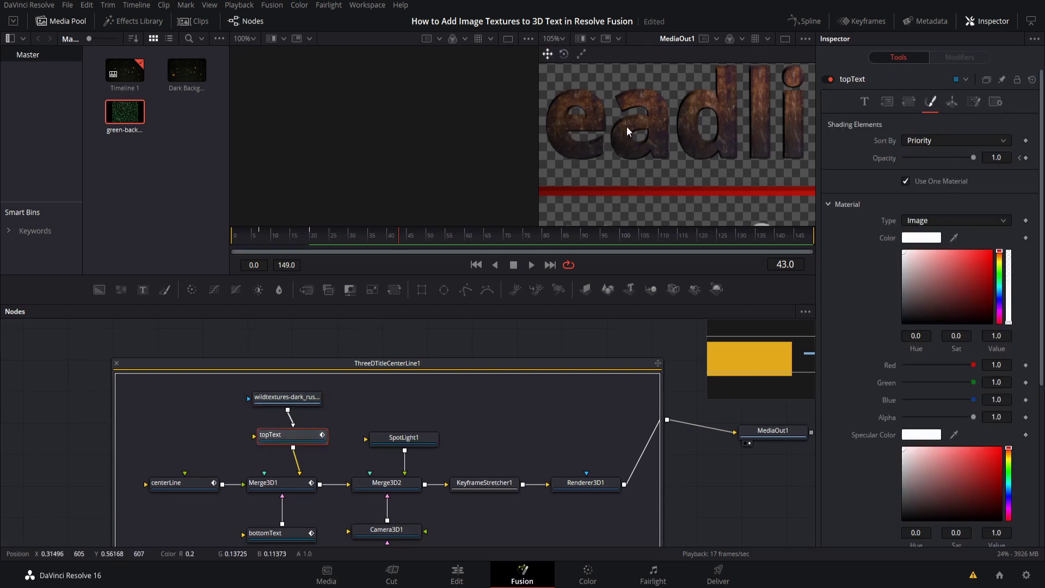
scroll(625, 126, down, 4)
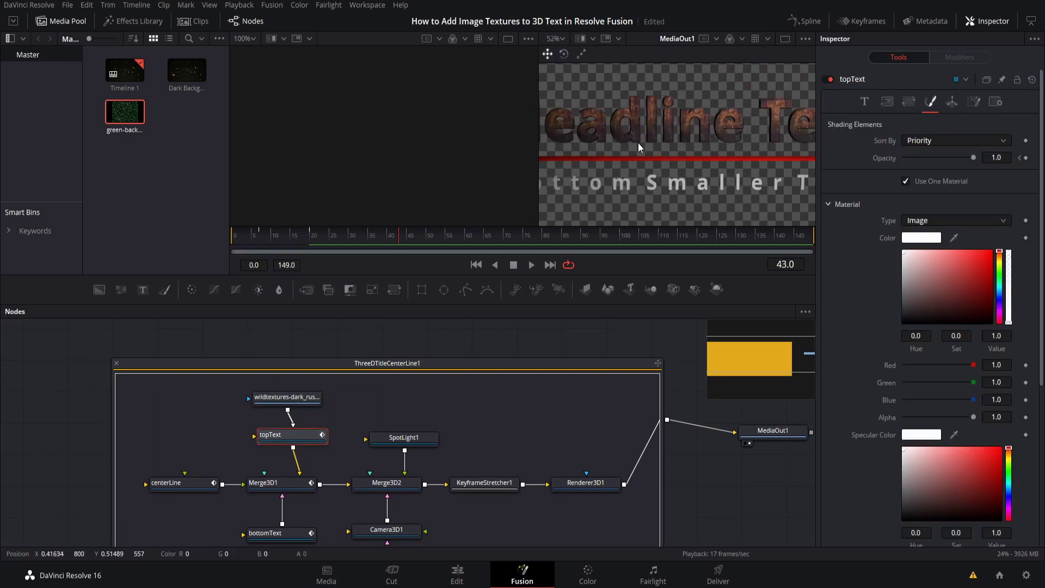
drag(638, 142, 631, 143)
drag(686, 133, 717, 119)
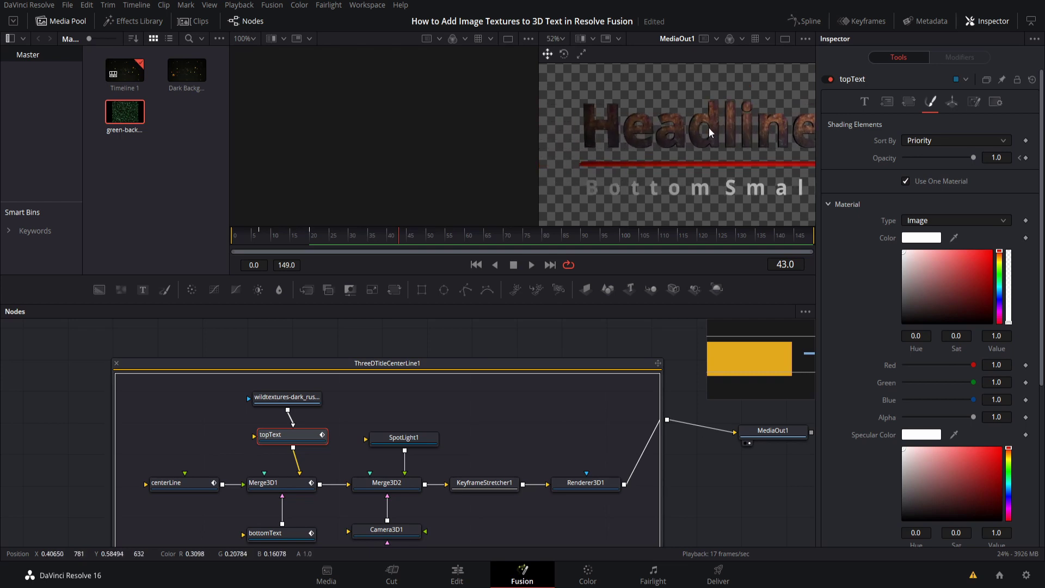
Display Merge3D1 in the empty viewer with more viewer space and inspect the headline's extruded sides from several angles.
click(61, 21)
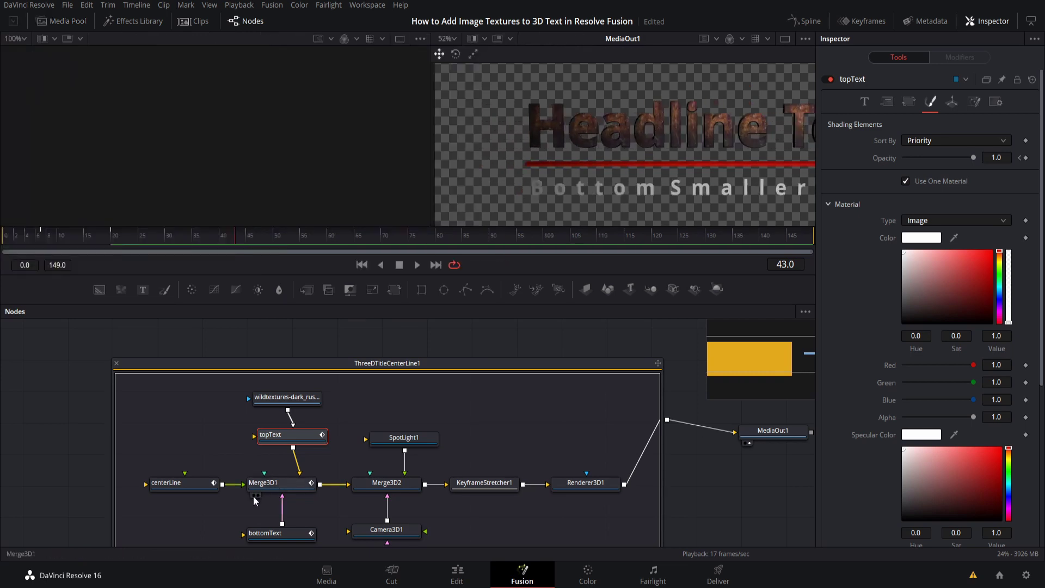
click(254, 495)
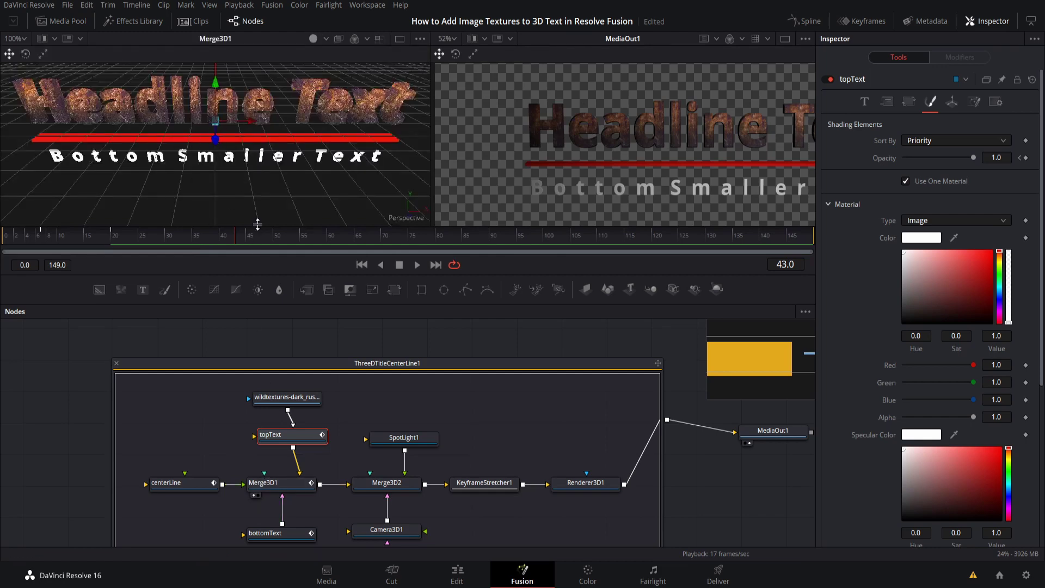
drag(257, 224, 352, 208)
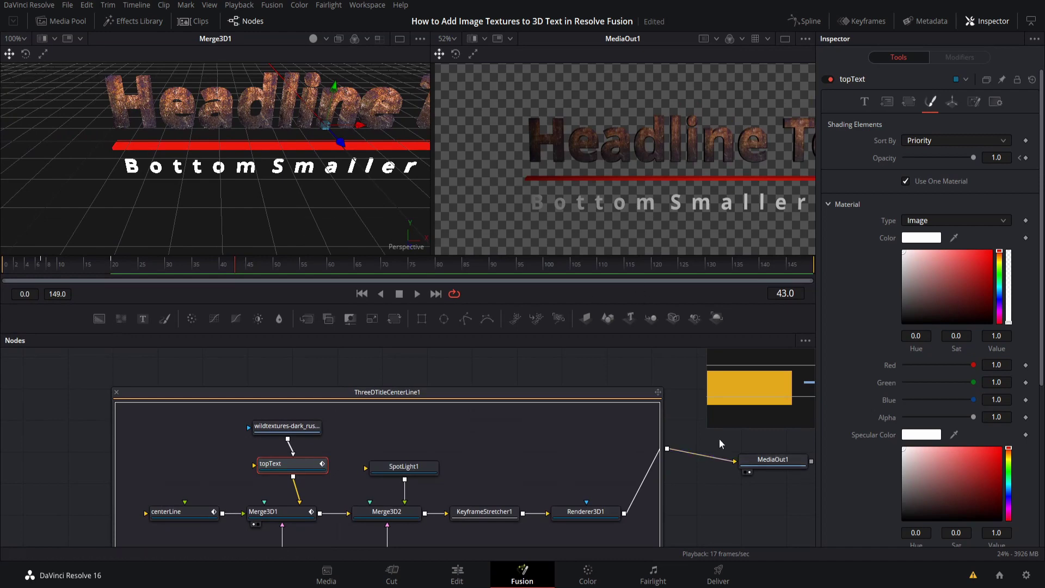
drag(141, 158, 299, 136)
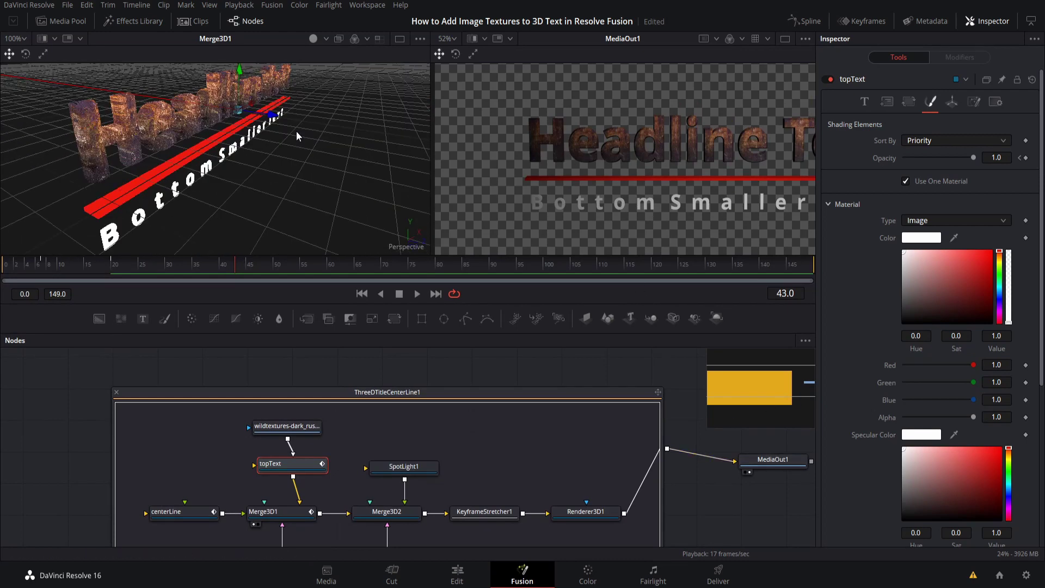
drag(233, 170, 192, 172)
drag(177, 166, 237, 161)
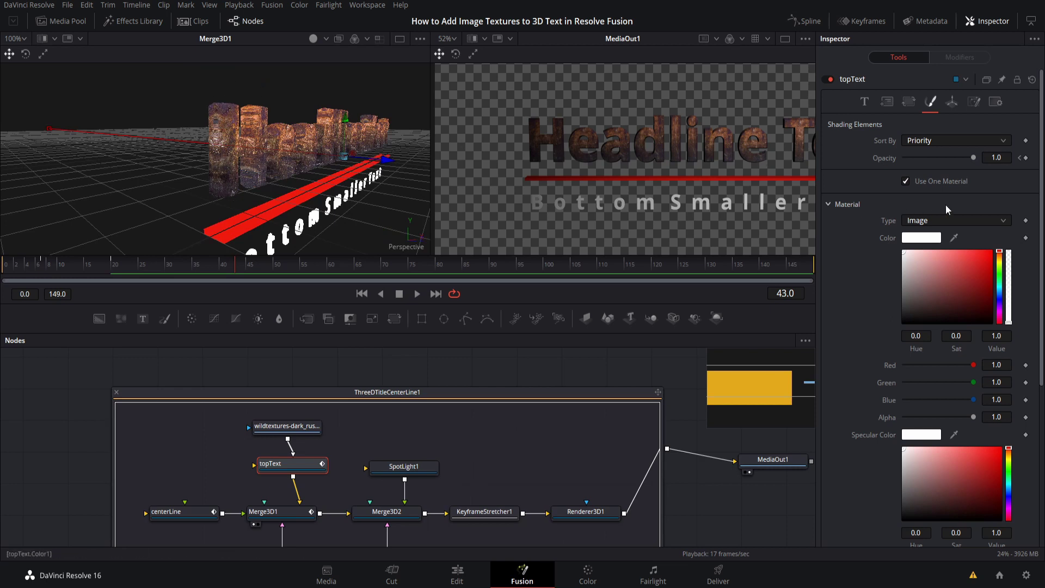
Disable Use One Material for topText and set its bevel material type to Image.
click(905, 181)
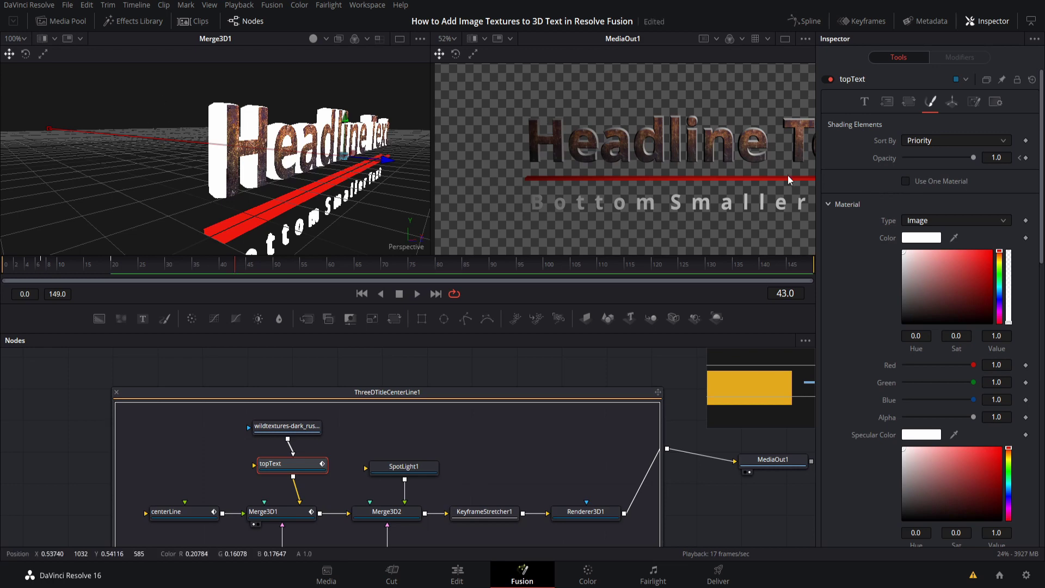
scroll(864, 246, down, 5)
scroll(863, 240, down, 2)
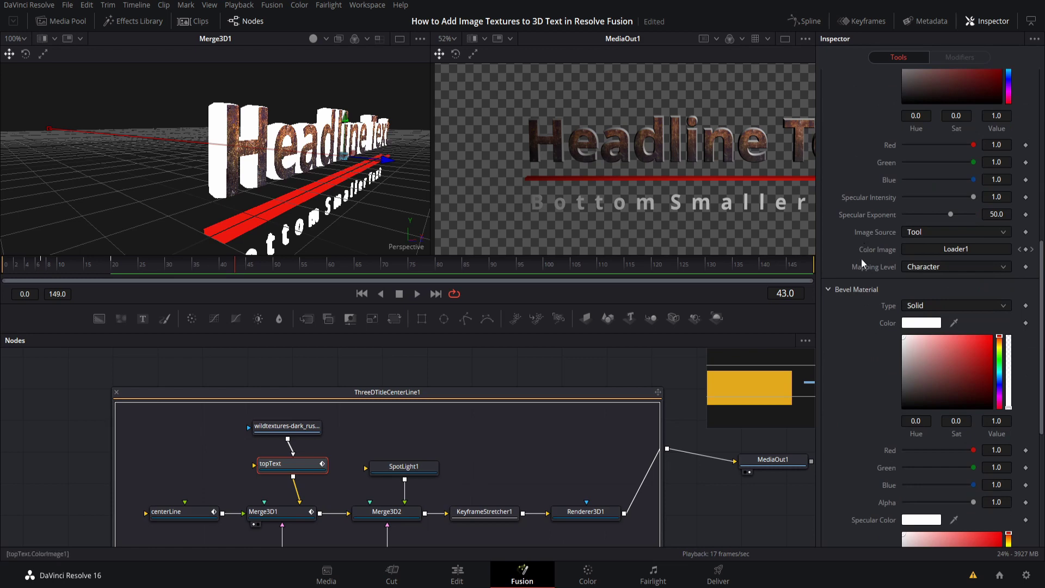
click(922, 305)
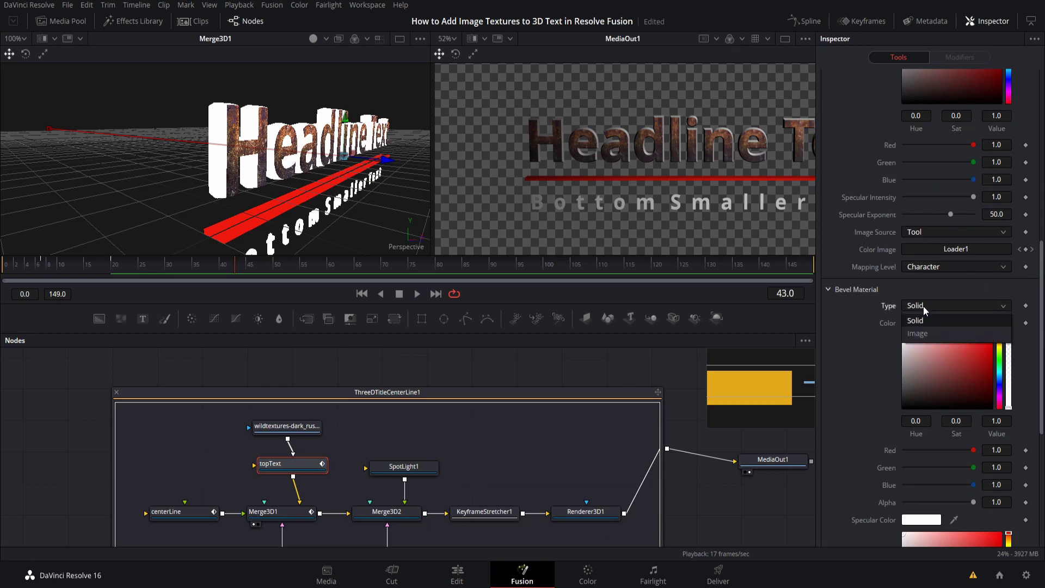
click(930, 331)
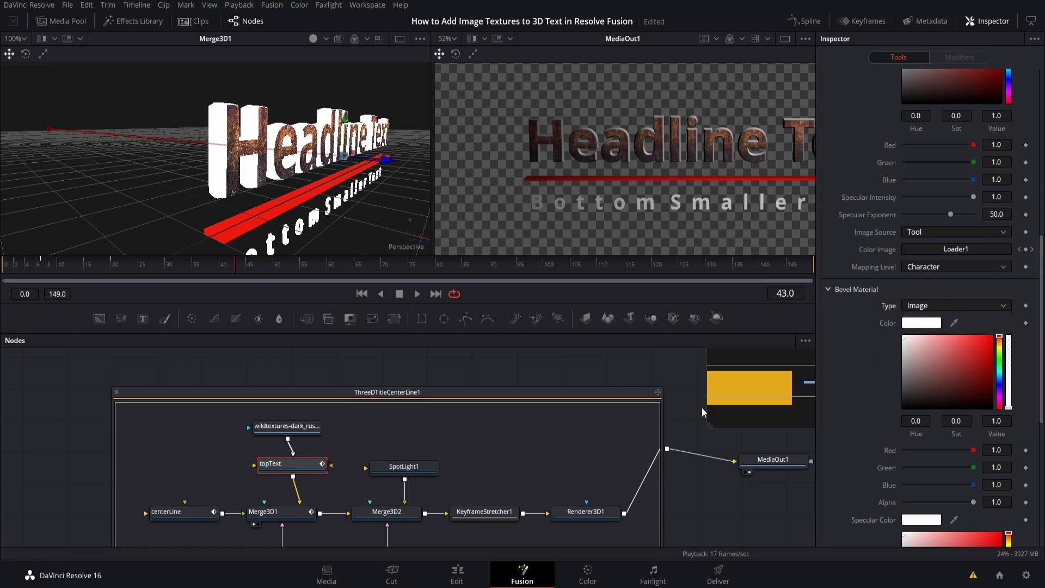
Add a second Loader with green-background-3117225.jpg from the Desktop and connect it to topText's bevel texture input.
scroll(702, 412, down, 2)
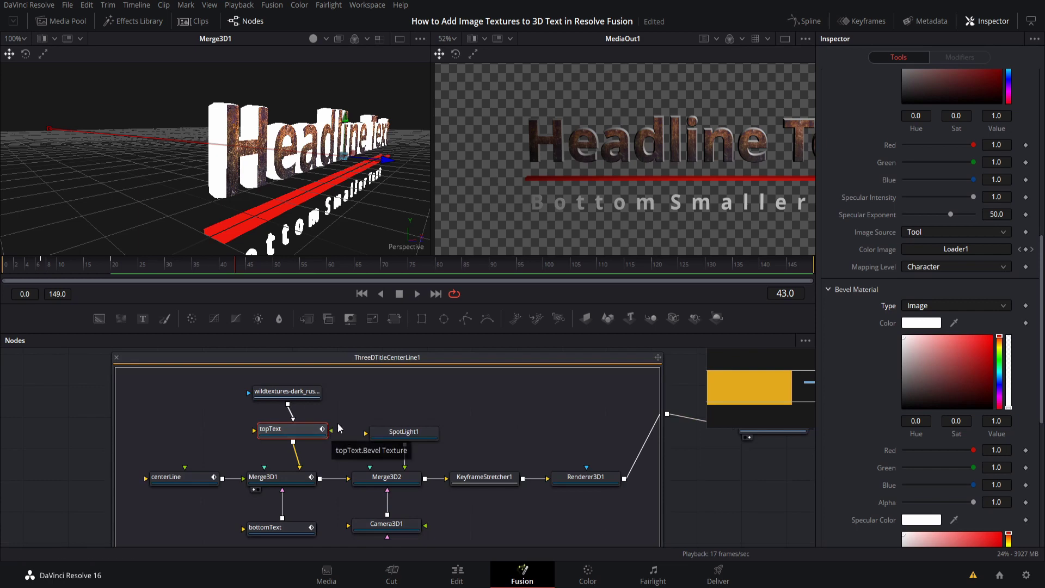
drag(340, 392, 319, 400)
right_click(320, 401)
mouse_move(408, 409)
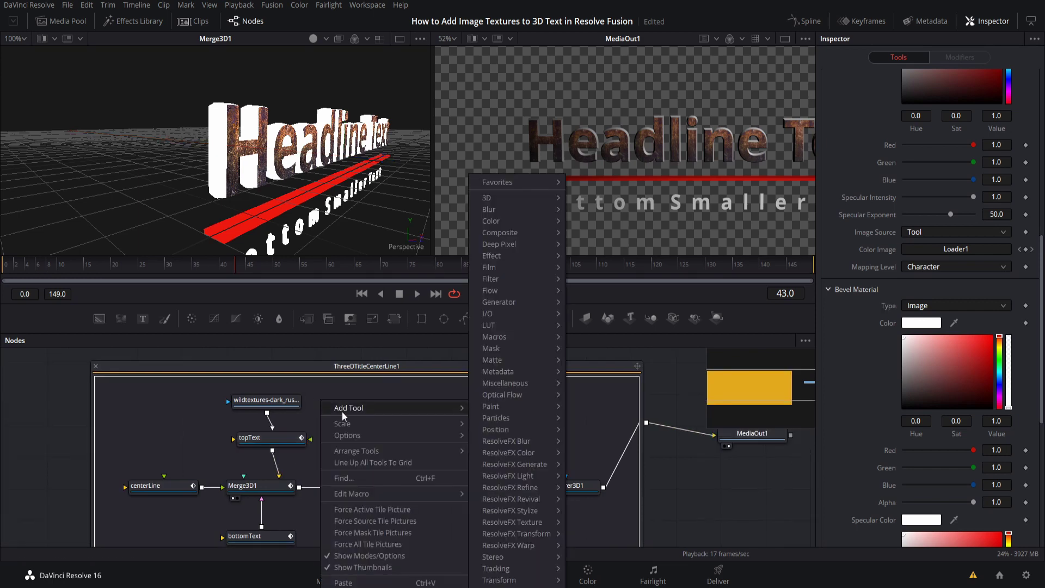
mouse_move(521, 344)
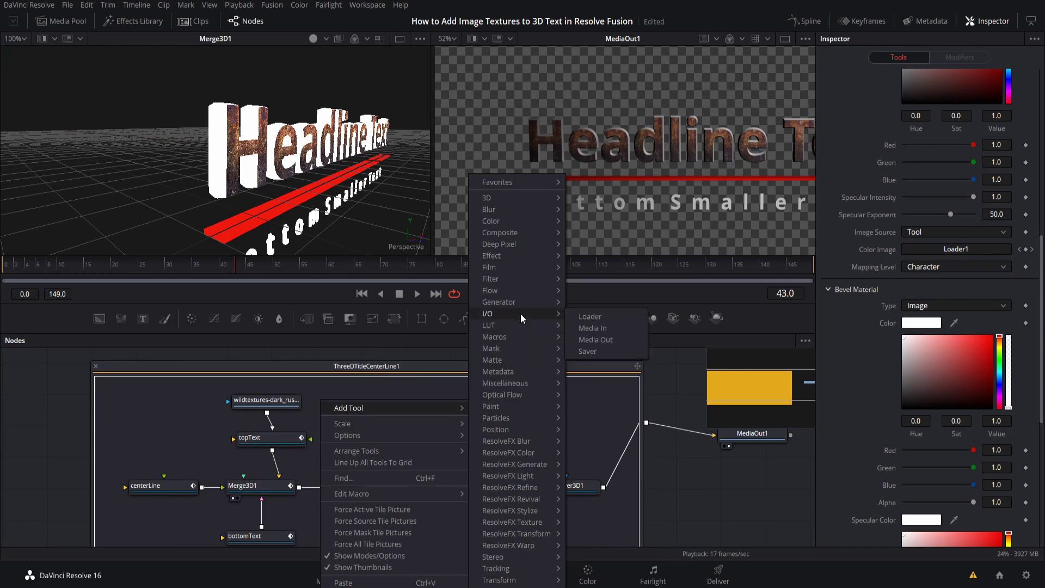
key(Escape)
scroll(307, 196, down, 3)
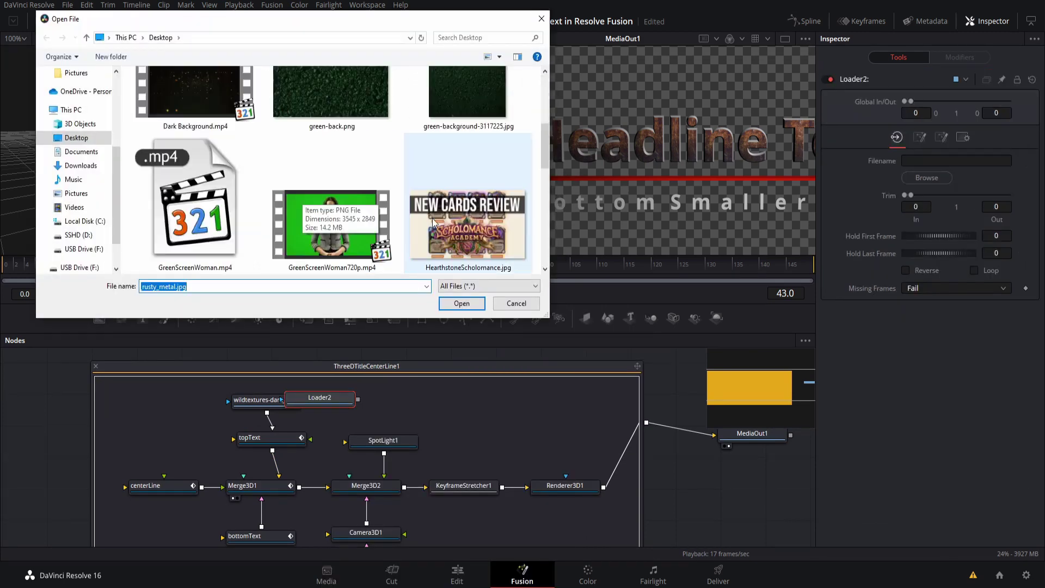
scroll(466, 197, up, 1)
double_click(471, 154)
drag(389, 403, 310, 440)
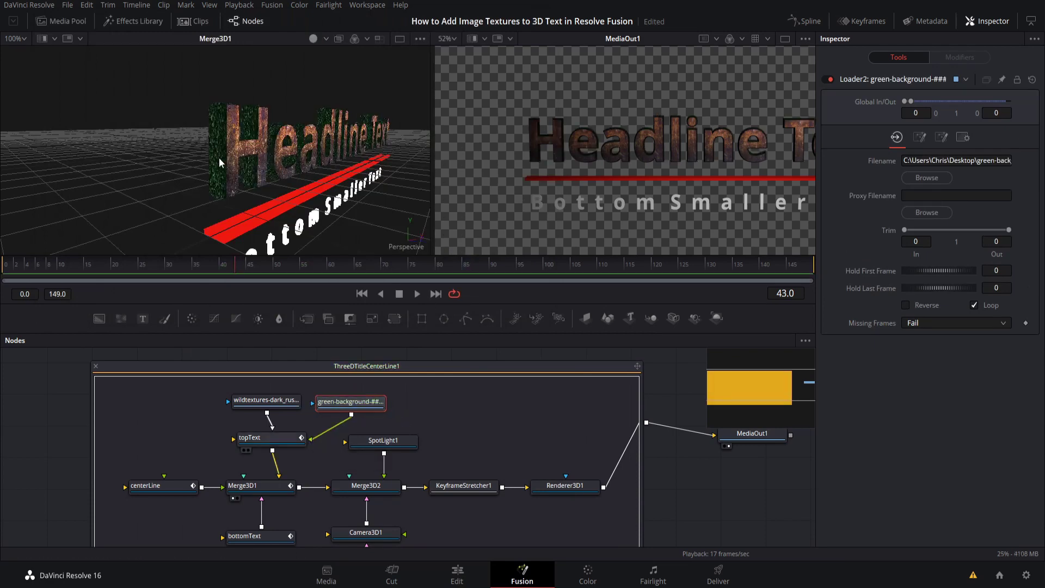
Inspect the metal fronts and green bevel sides of the headline letters up close in the Merge3D1 view.
scroll(220, 165, up, 1)
drag(230, 231, 222, 169)
scroll(233, 187, up, 1)
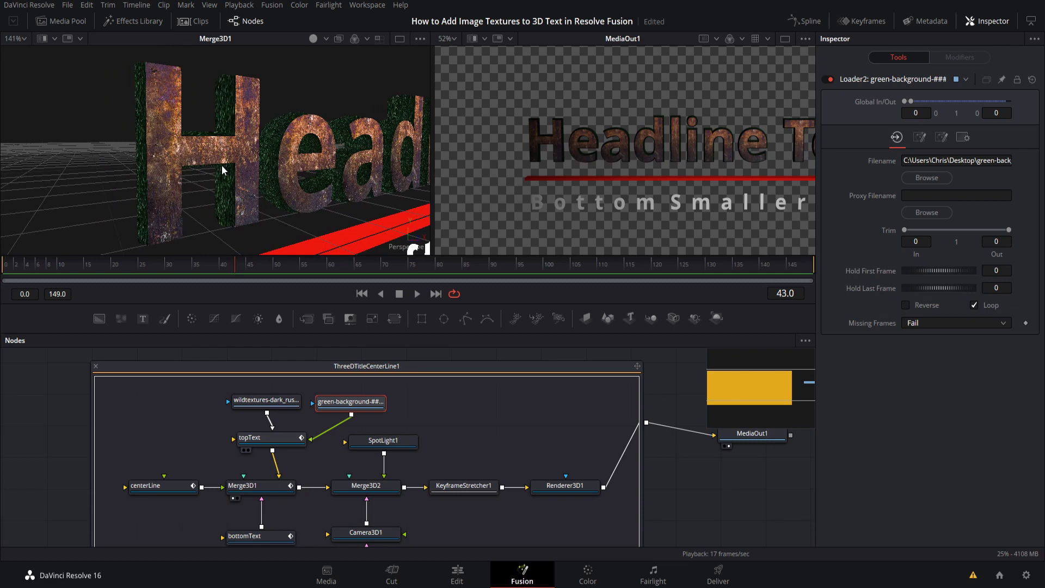
scroll(245, 150, down, 3)
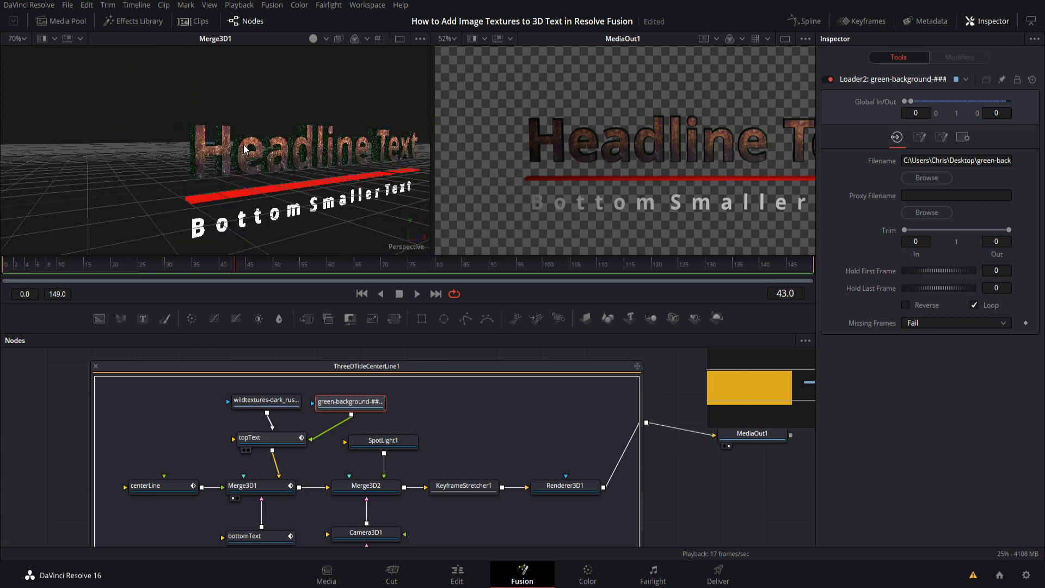
scroll(210, 153, up, 2)
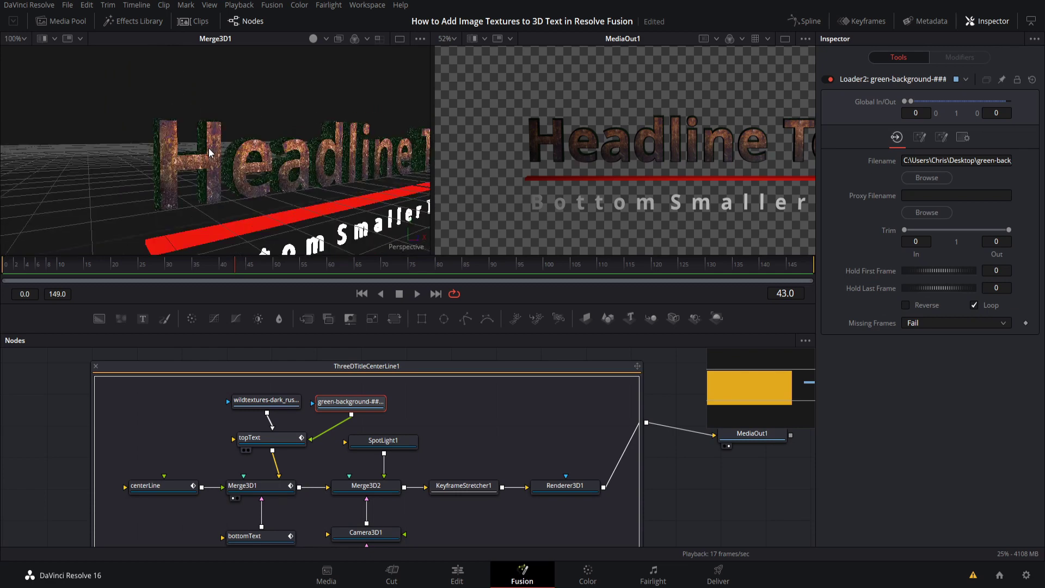
mouse_move(210, 152)
mouse_down()
mouse_move(163, 145)
mouse_move(190, 149)
mouse_up()
Re-enable Use One Material for topText and check the letter sides in the Merge3D1 view.
click(261, 437)
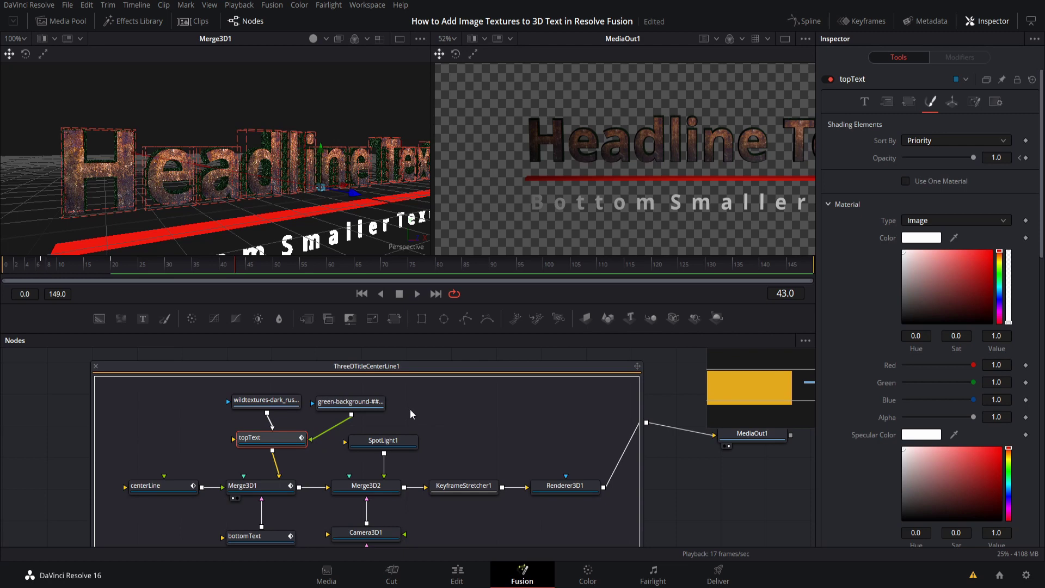
click(905, 181)
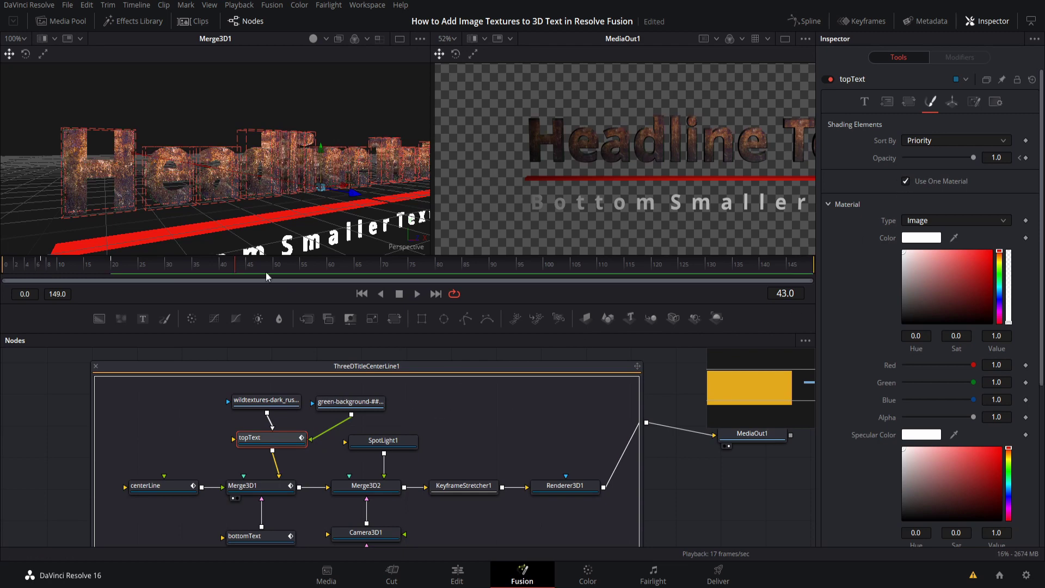
drag(154, 199, 227, 171)
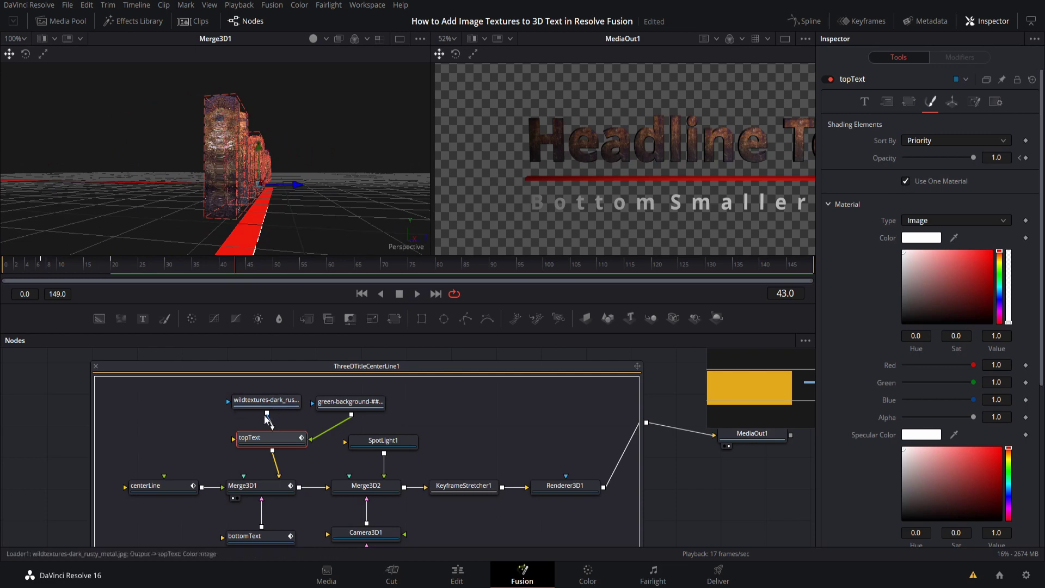
drag(272, 197, 211, 201)
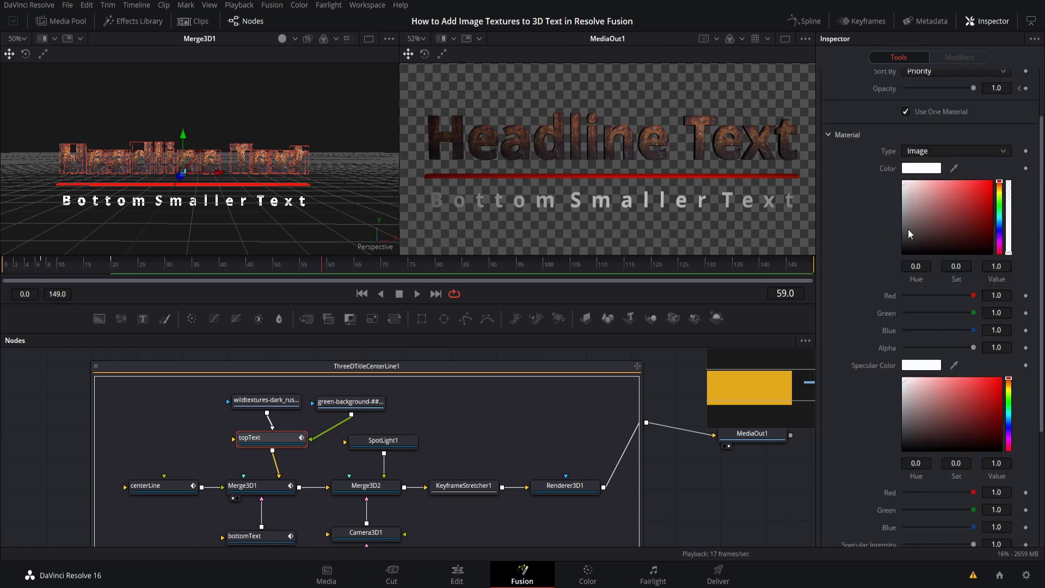
Tint topText's material color red with saturation 0.687 and value 0.787, and check the result on the headline.
scroll(904, 255, down, 2)
mouse_move(951, 193)
mouse_down()
mouse_move(972, 205)
mouse_move(929, 208)
mouse_move(932, 194)
mouse_move(965, 200)
mouse_up()
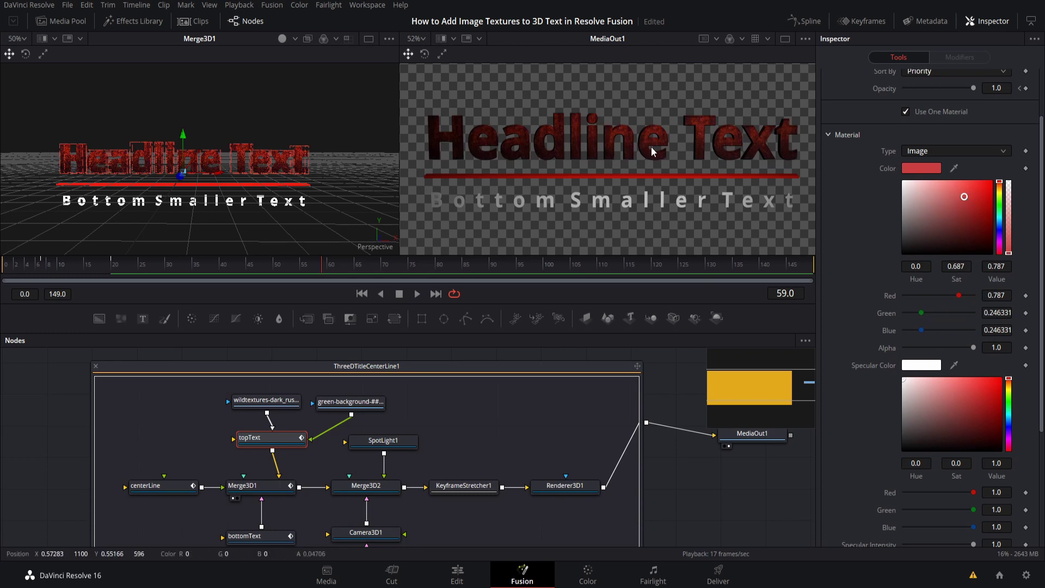
scroll(674, 149, up, 4)
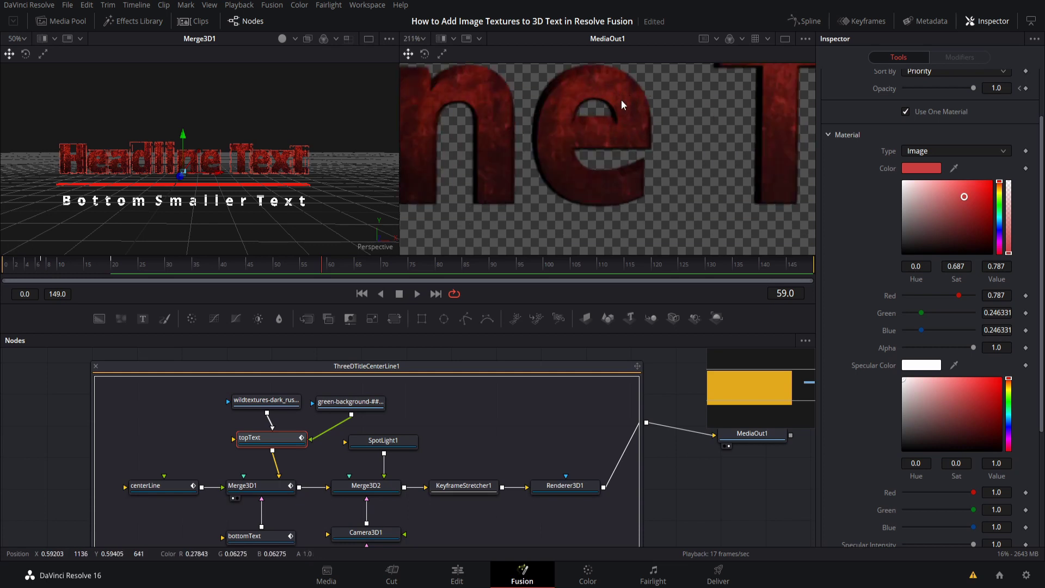
scroll(624, 103, down, 4)
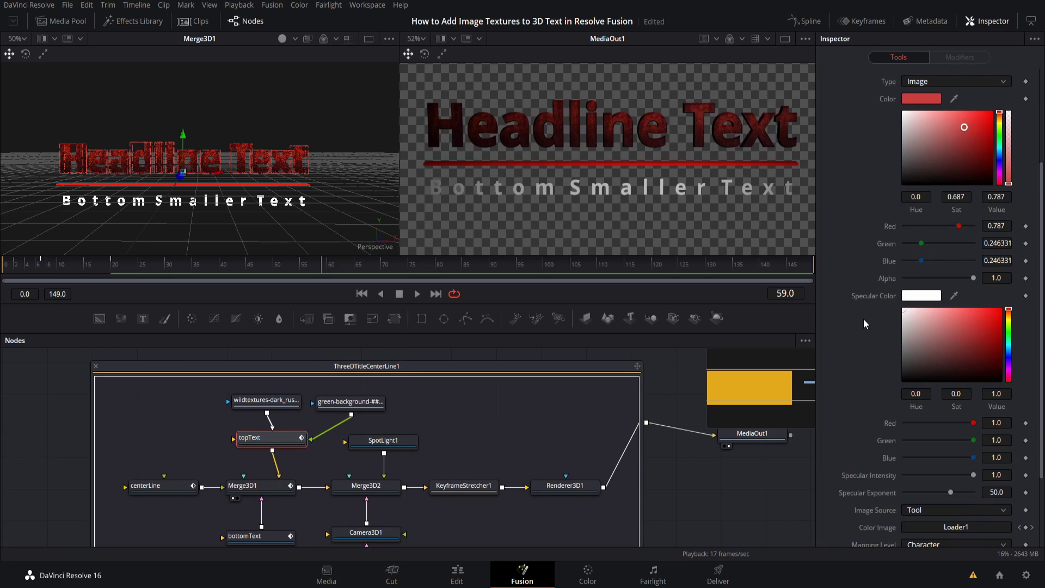
Set topText's specular color to blue (hue 0.616, saturation 0.863, value 0.913) and its specular exponent to 48.8.
click(1009, 352)
drag(1009, 352, 1009, 354)
drag(949, 333, 987, 315)
scroll(987, 315, down, 2)
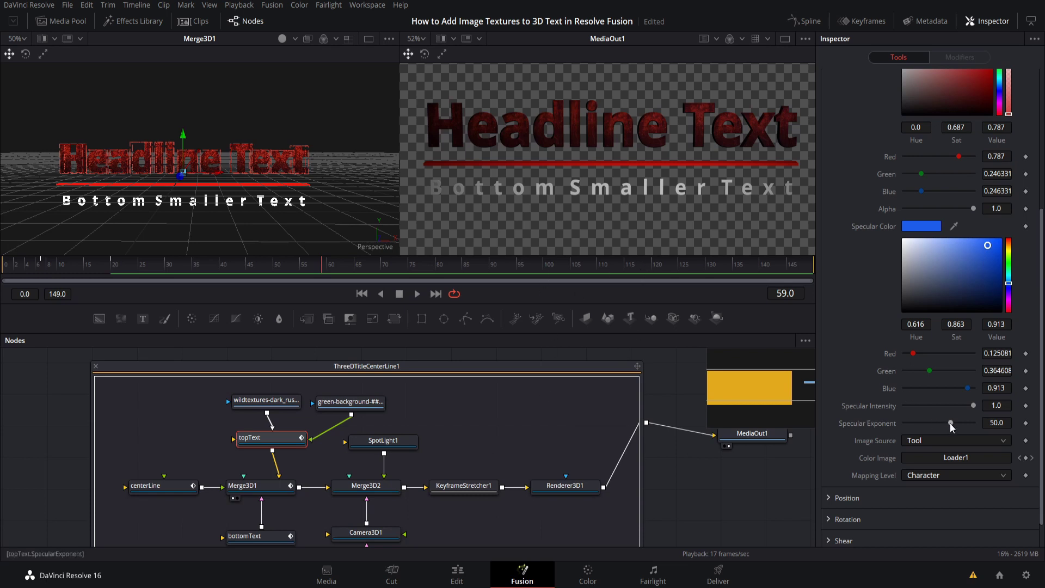
mouse_move(951, 427)
mouse_down()
mouse_move(928, 430)
mouse_move(951, 433)
mouse_up()
mouse_move(951, 433)
mouse_down()
mouse_move(907, 431)
mouse_move(951, 430)
mouse_up()
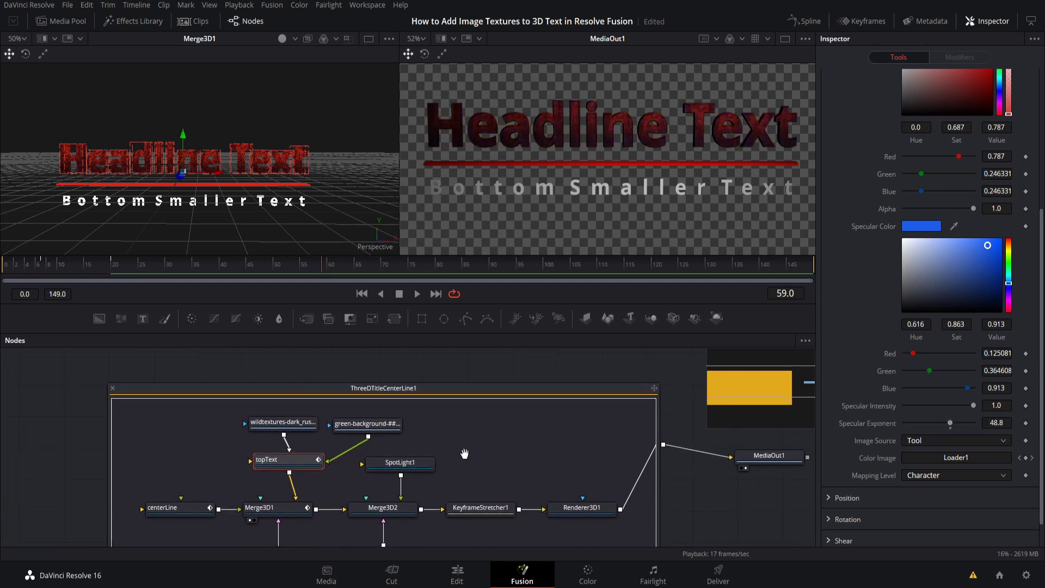
Add a Loader node beside bottomText with wildtextures_dirty-wall.jpg from the Desktop, and select bottomText.
click(379, 489)
drag(390, 488, 411, 476)
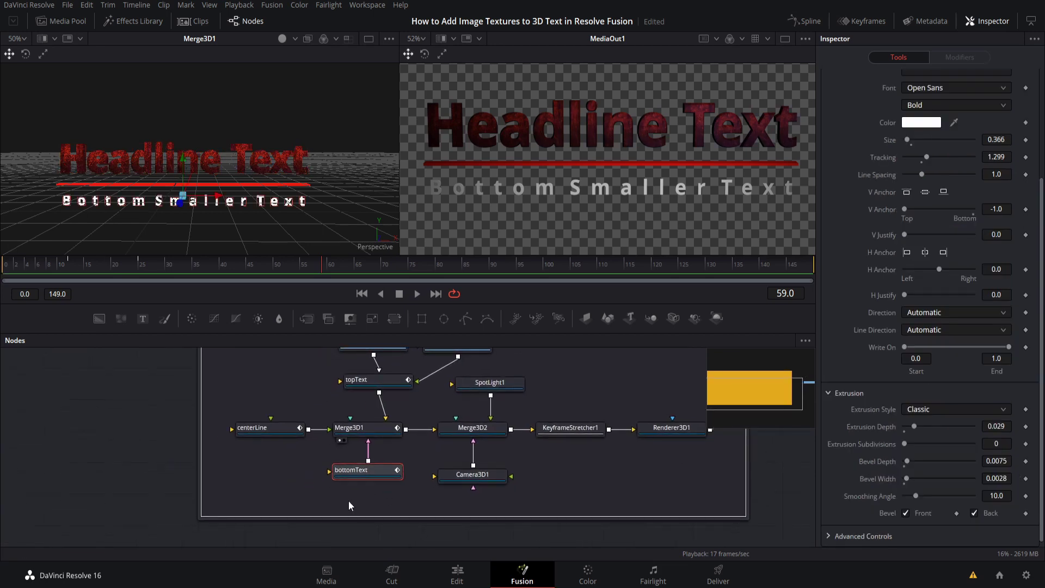
right_click(256, 469)
mouse_move(334, 278)
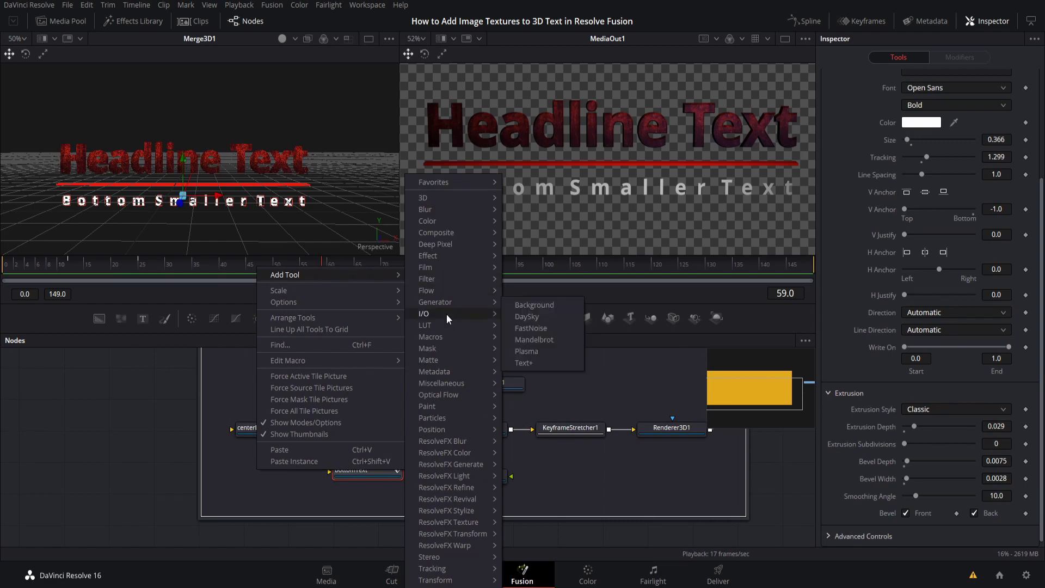
mouse_move(447, 314)
click(521, 316)
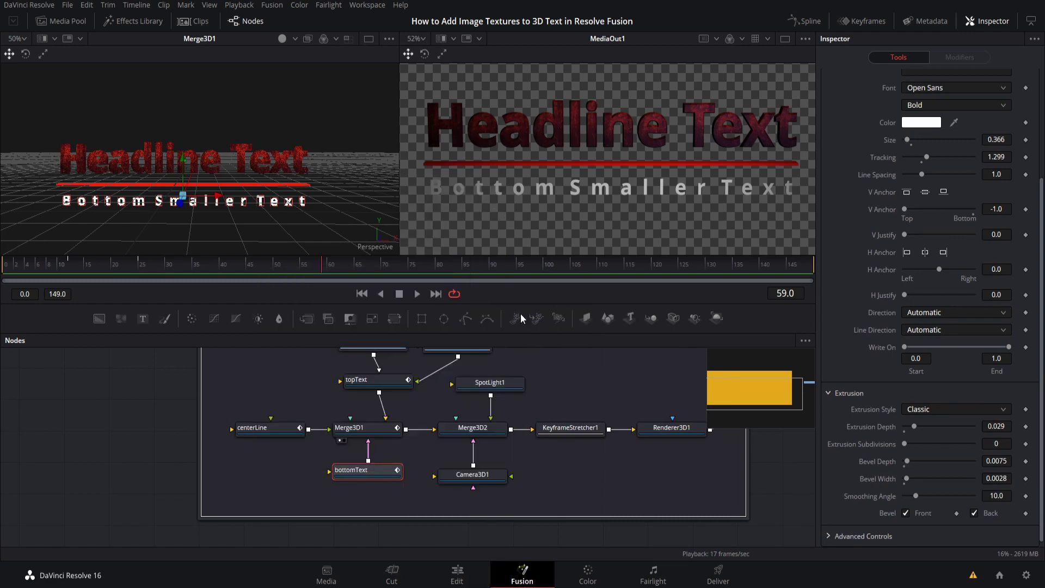
scroll(343, 181, down, 5)
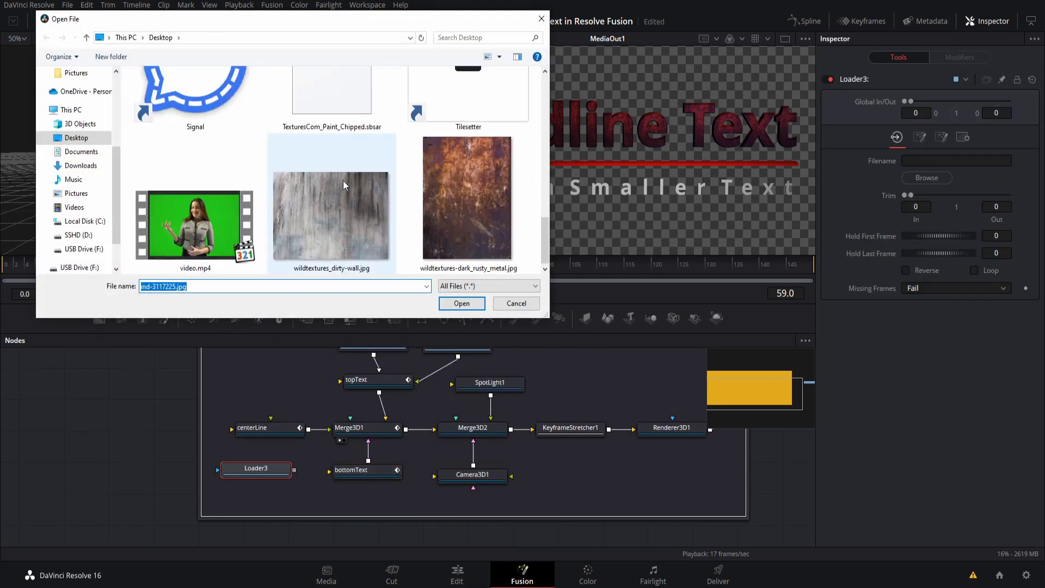
key(Escape)
click(350, 474)
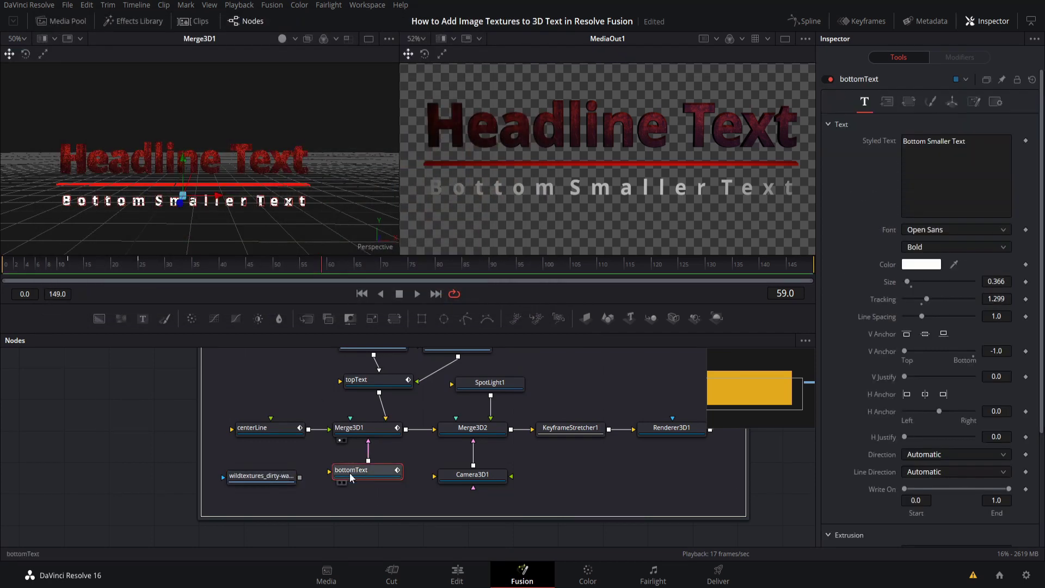
Set bottomText's material type to Image and feed the wildtextures_dirty-wall Loader into its color image input.
drag(364, 474, 364, 480)
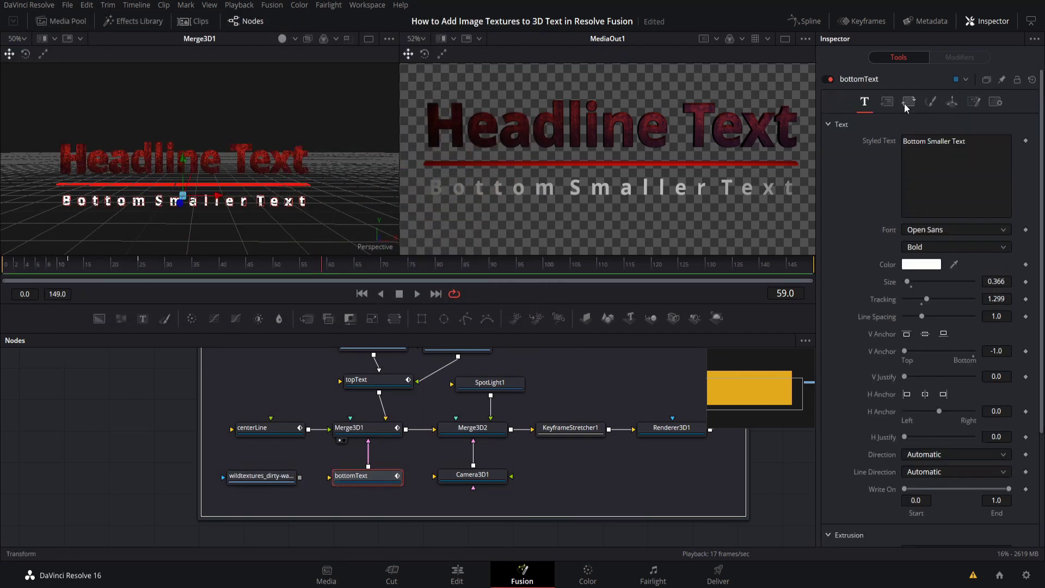
click(931, 102)
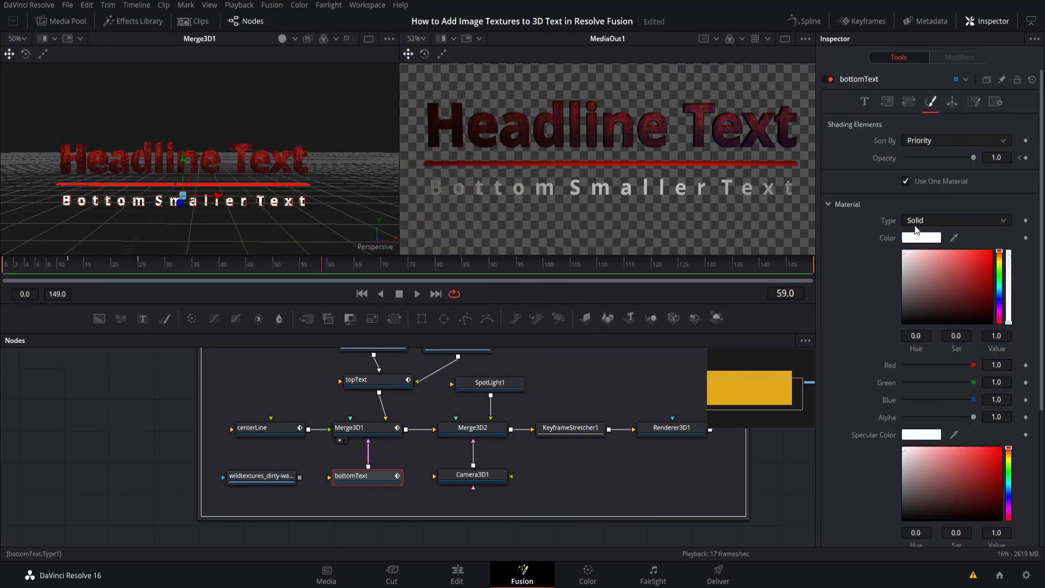
click(919, 221)
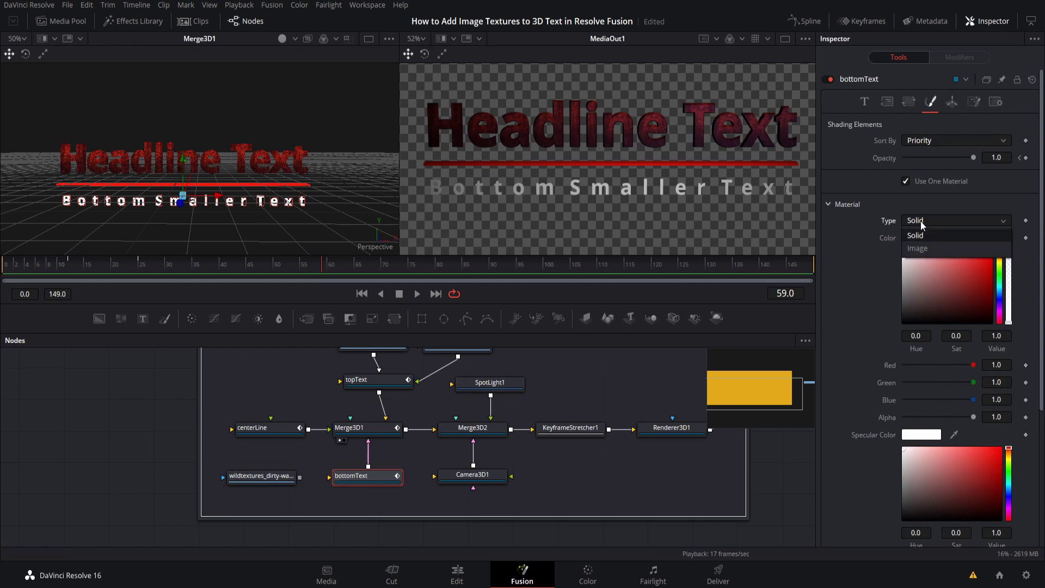
click(918, 249)
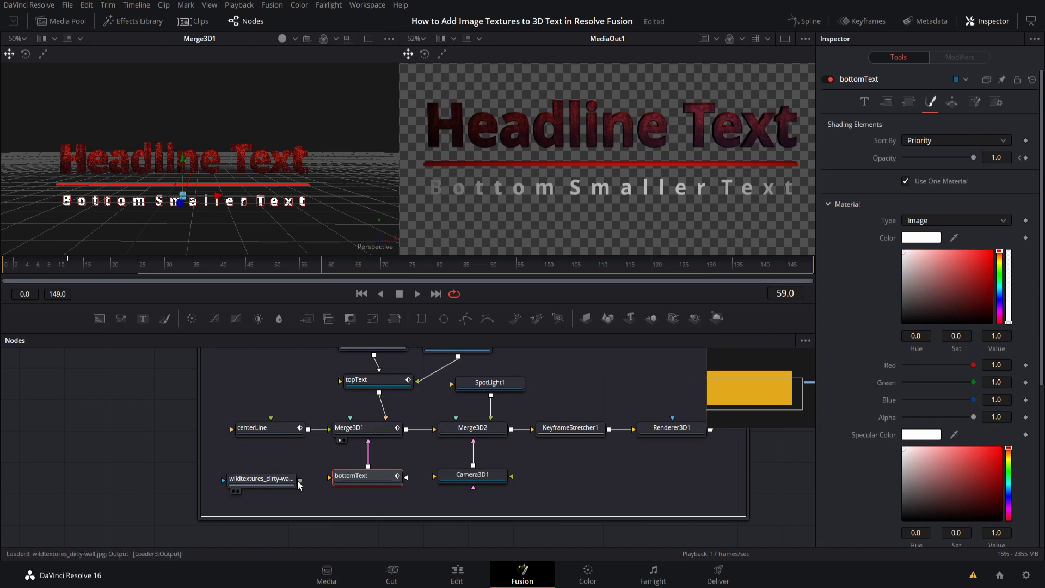
drag(299, 481, 408, 479)
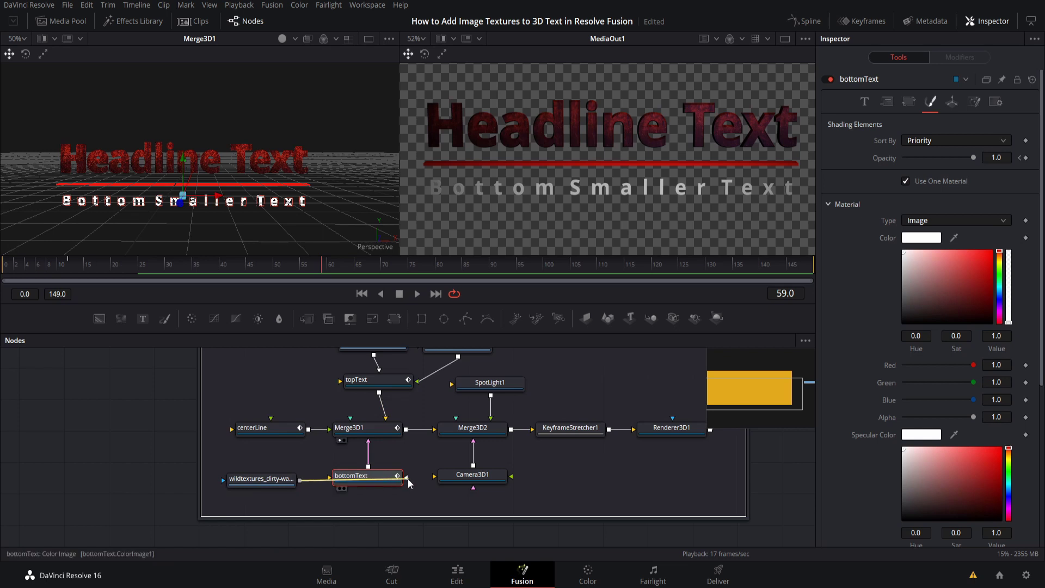
drag(261, 479, 256, 489)
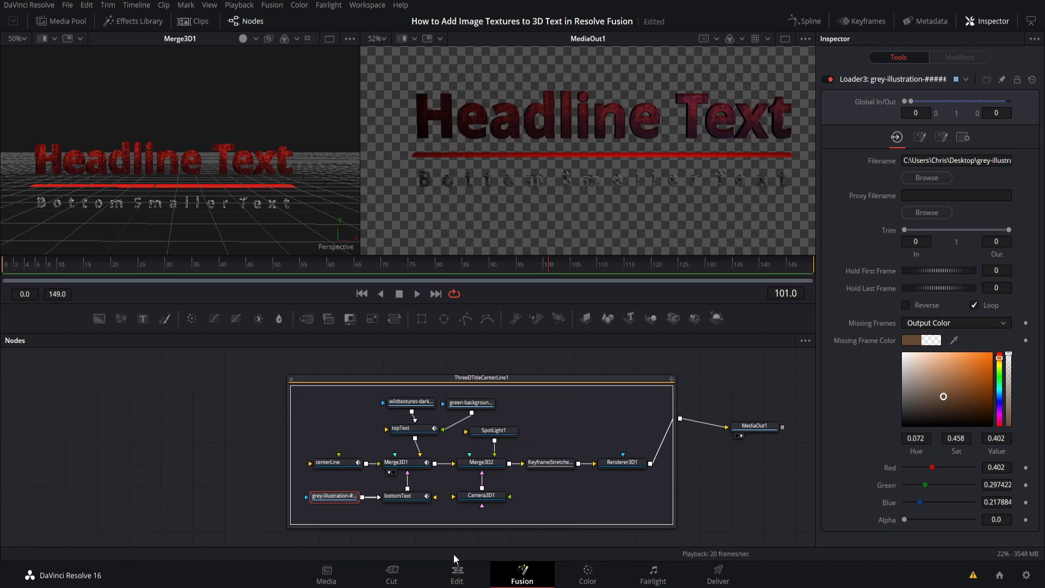
Check the textured title over the background at 01:00:02:29 on the Edit page, and return to the Fusion composition.
click(444, 579)
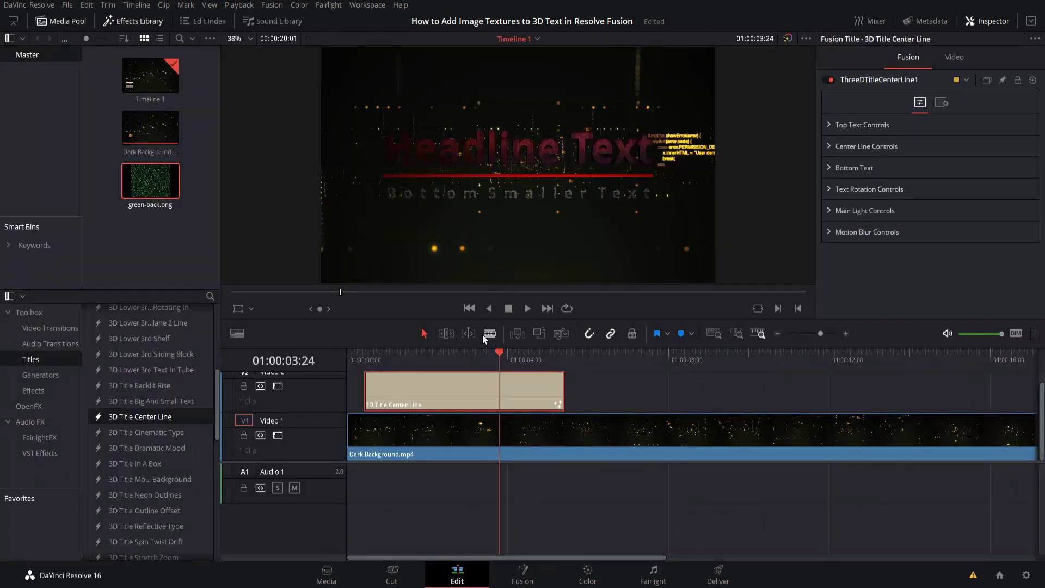
drag(497, 352, 465, 352)
click(522, 572)
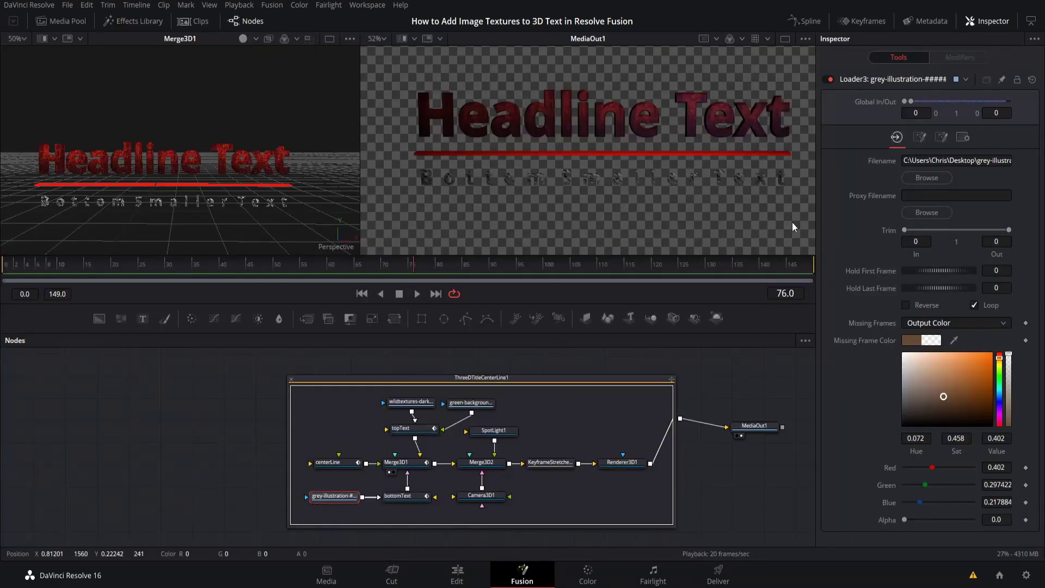
Replace the image in bottomText's Loader with the blank-close-up crumpled paper file from the Desktop, and inspect the lettering closely.
click(924, 175)
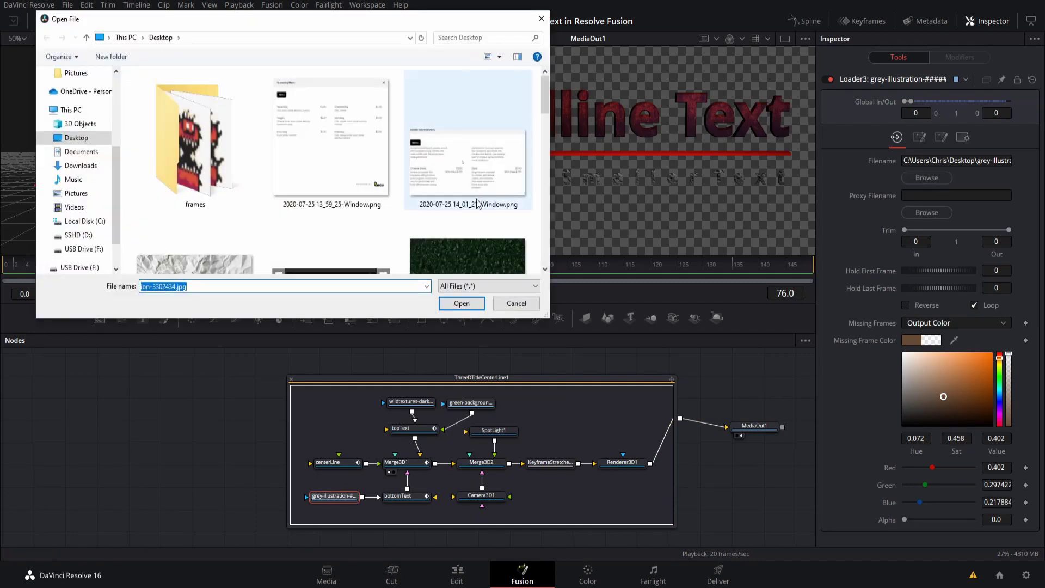
scroll(479, 179, down, 3)
double_click(243, 144)
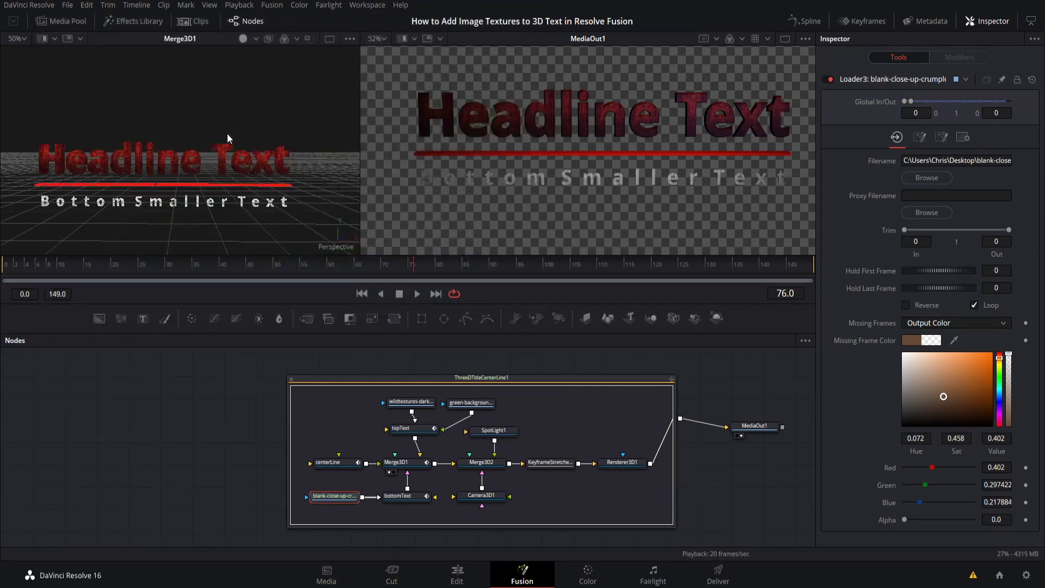
scroll(620, 188, up, 2)
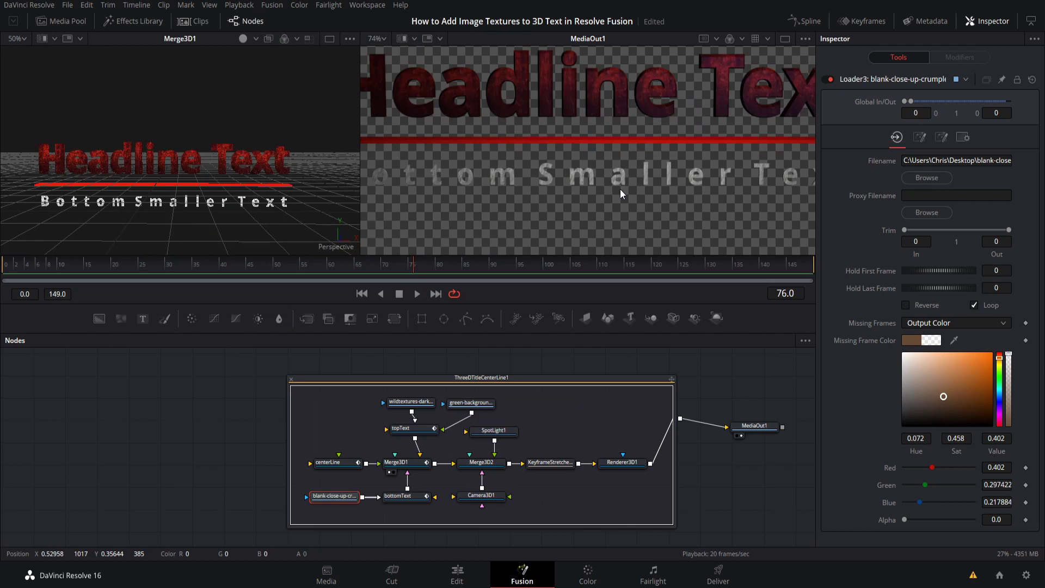
scroll(621, 191, down, 2)
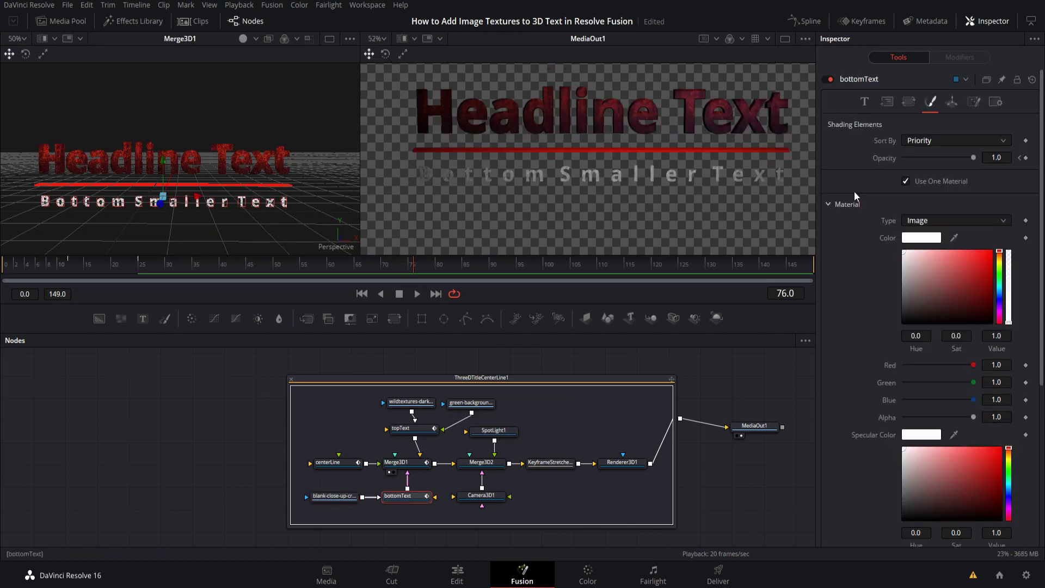
Change bottomText's font to Bebas Neue, enlarge it to about the line's width, and check it at 01:00:02:09 on the Edit page.
click(864, 103)
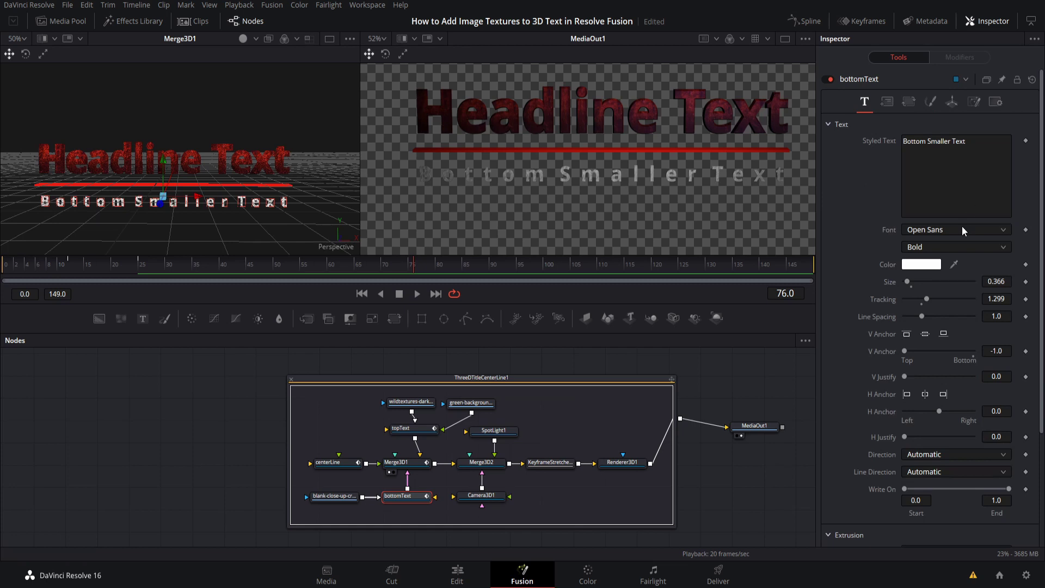
click(923, 229)
scroll(930, 270, up, 10)
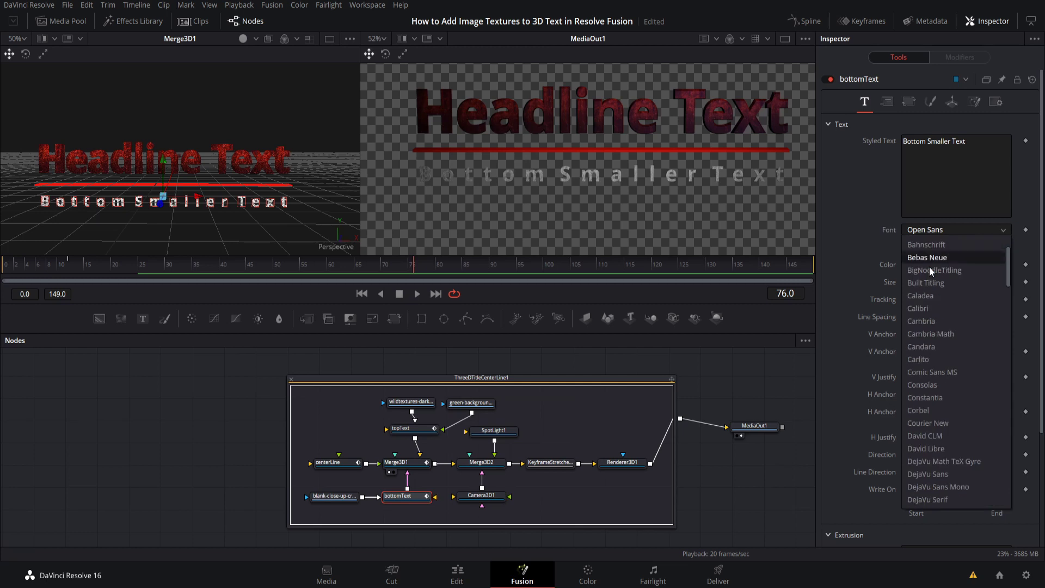
click(934, 258)
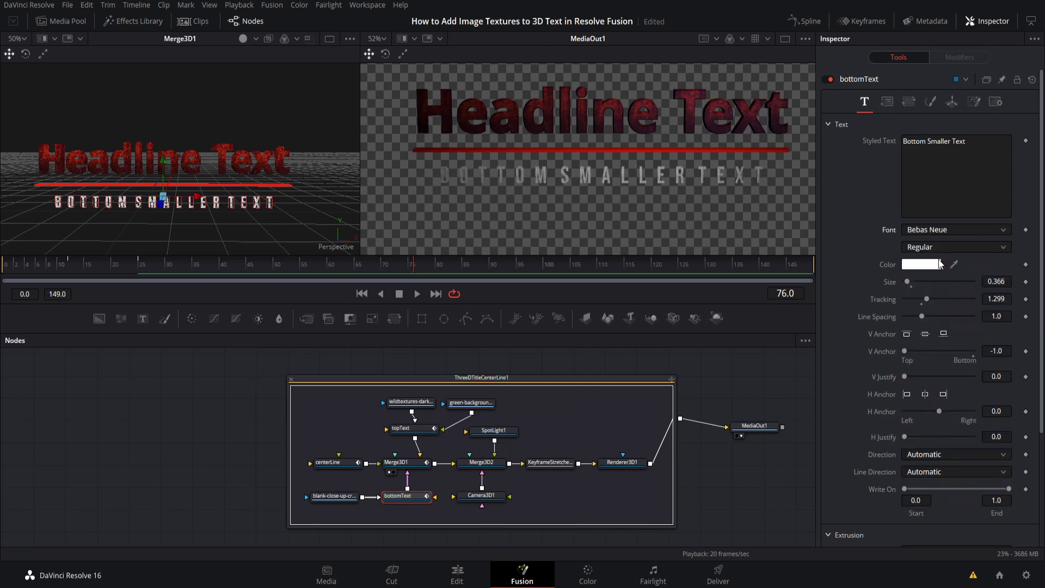
drag(906, 282, 906, 282)
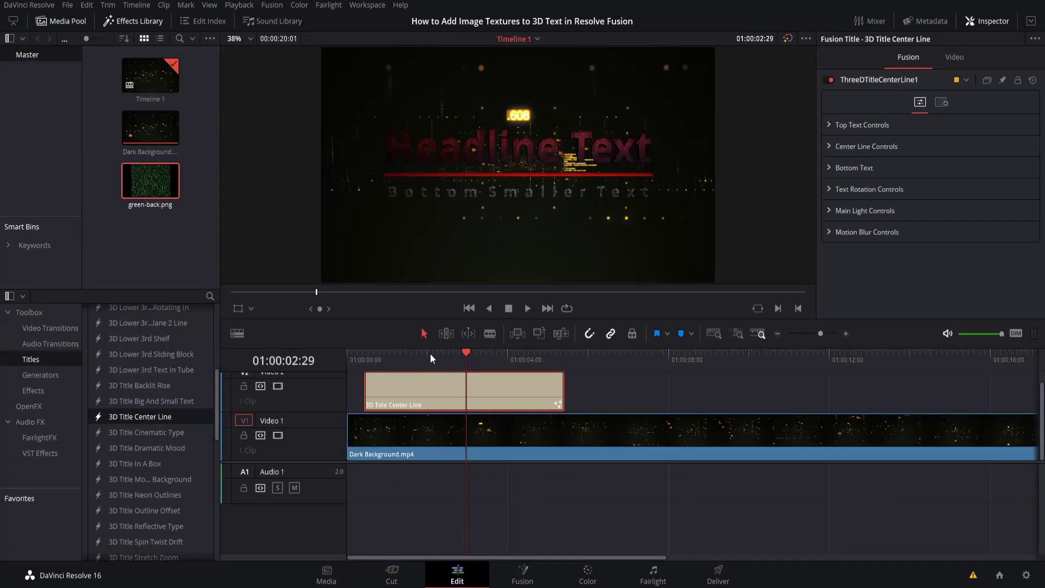
mouse_move(419, 358)
mouse_down()
mouse_move(399, 355)
mouse_move(487, 358)
mouse_move(438, 358)
mouse_up()
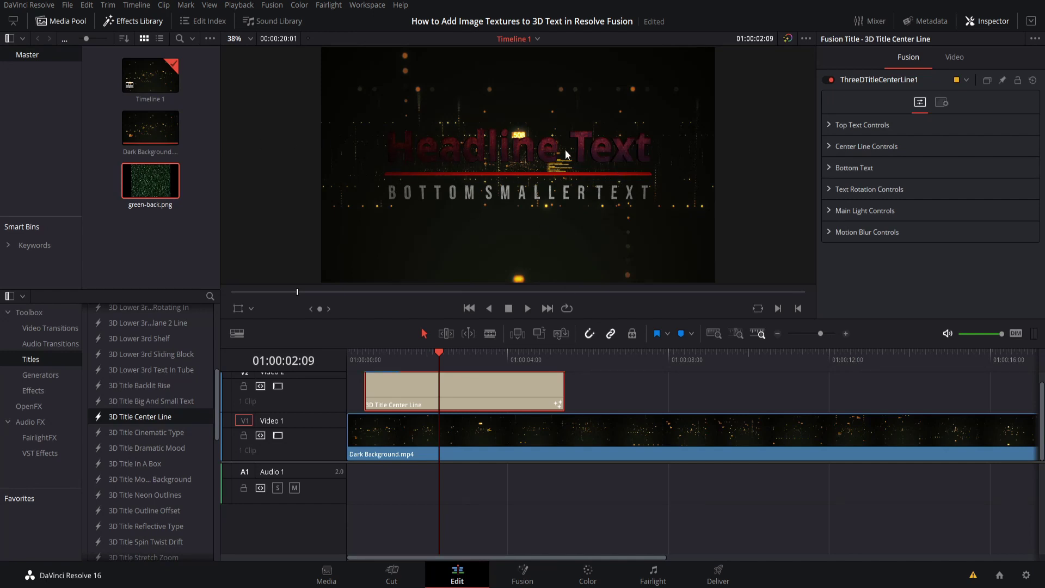
Try the title without lighting in Renderer3D1, compare it on the Edit page, and turn the lighting back on.
click(537, 574)
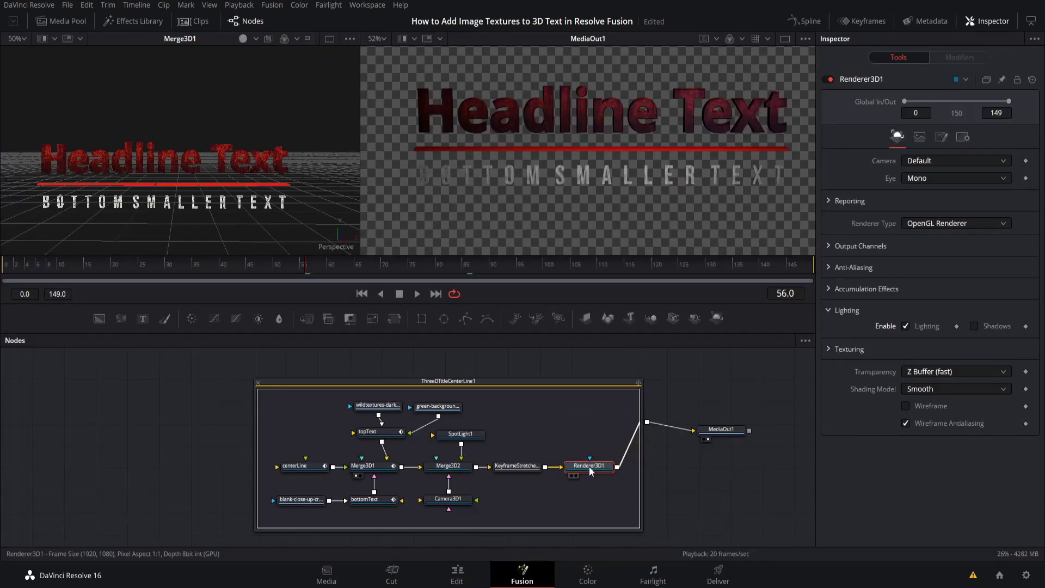
click(905, 325)
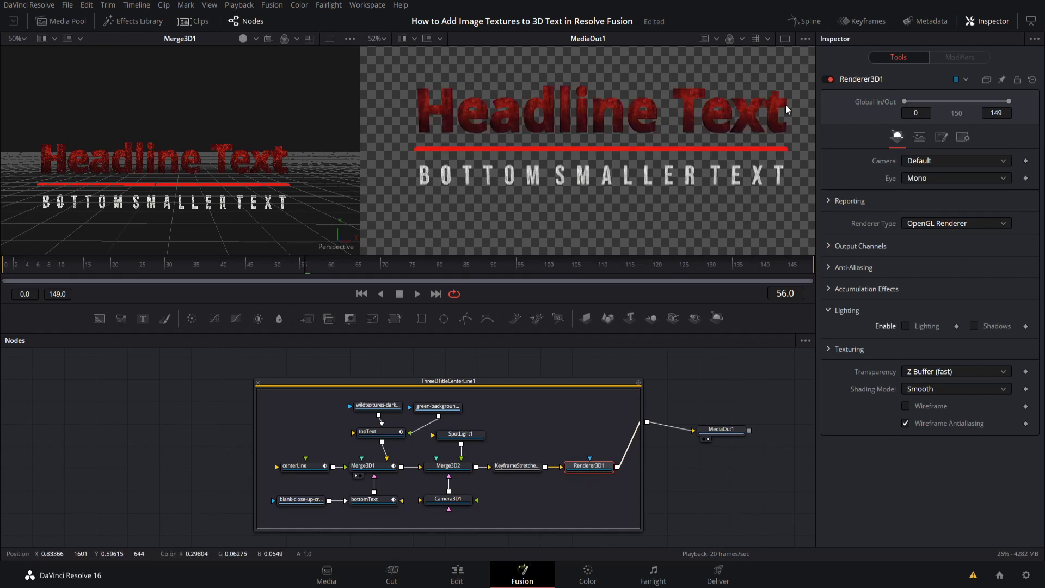
click(455, 573)
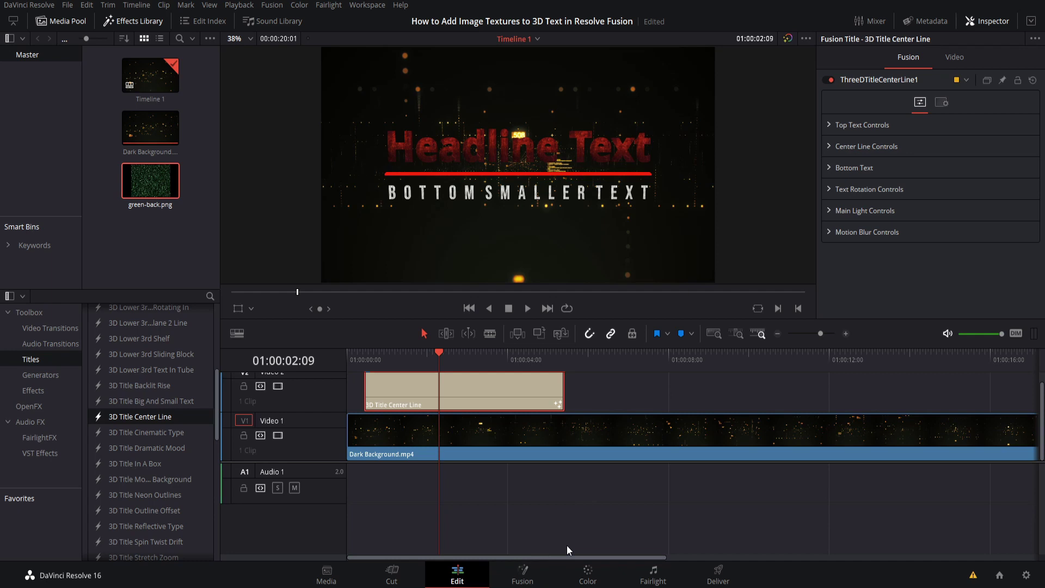
click(523, 572)
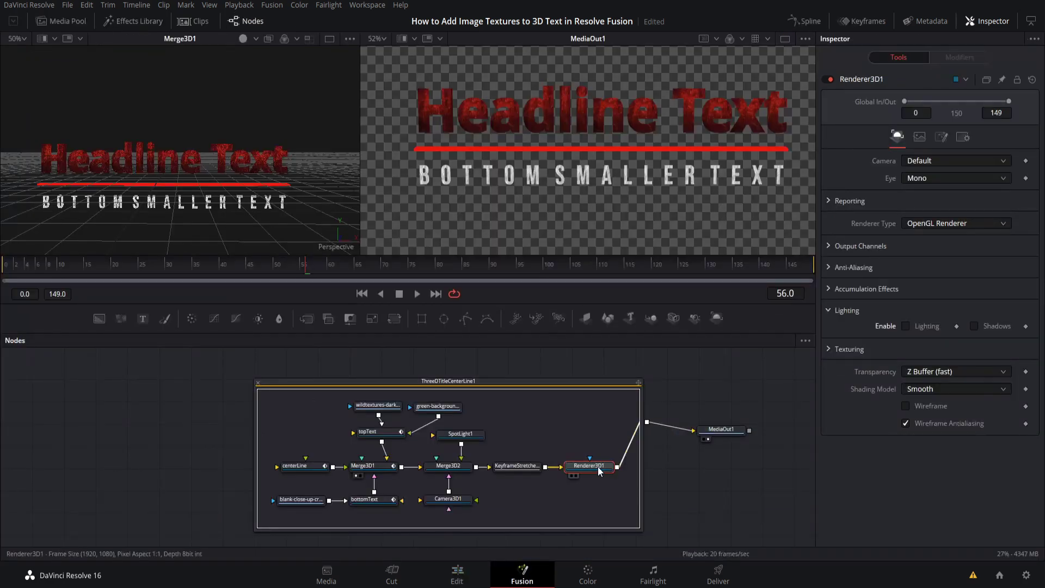
click(906, 326)
Move the SpotLight1 node aside from above Merge3D2 to make room for another light, and show its light settings.
drag(460, 434, 500, 432)
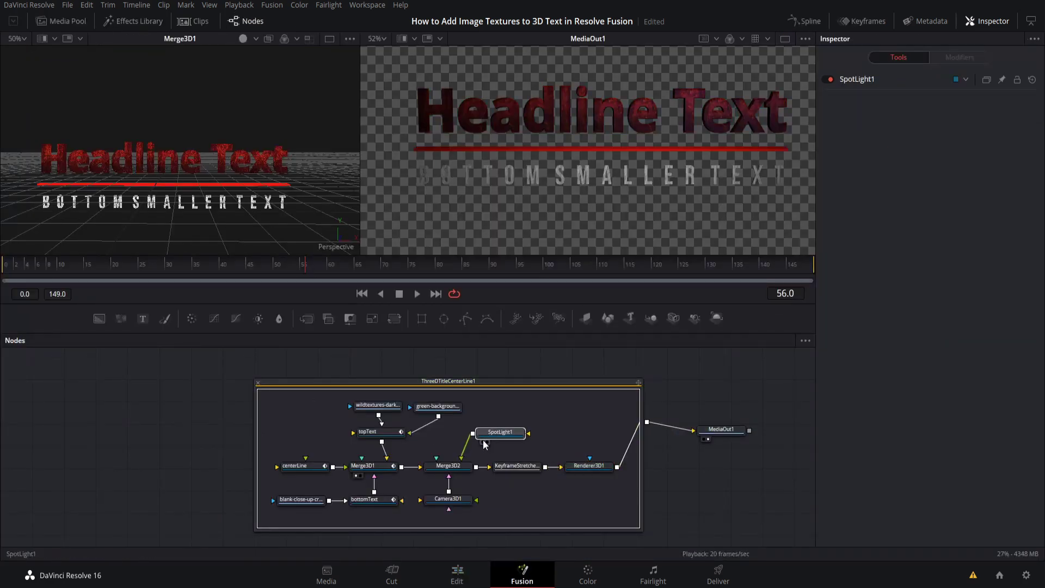
click(462, 472)
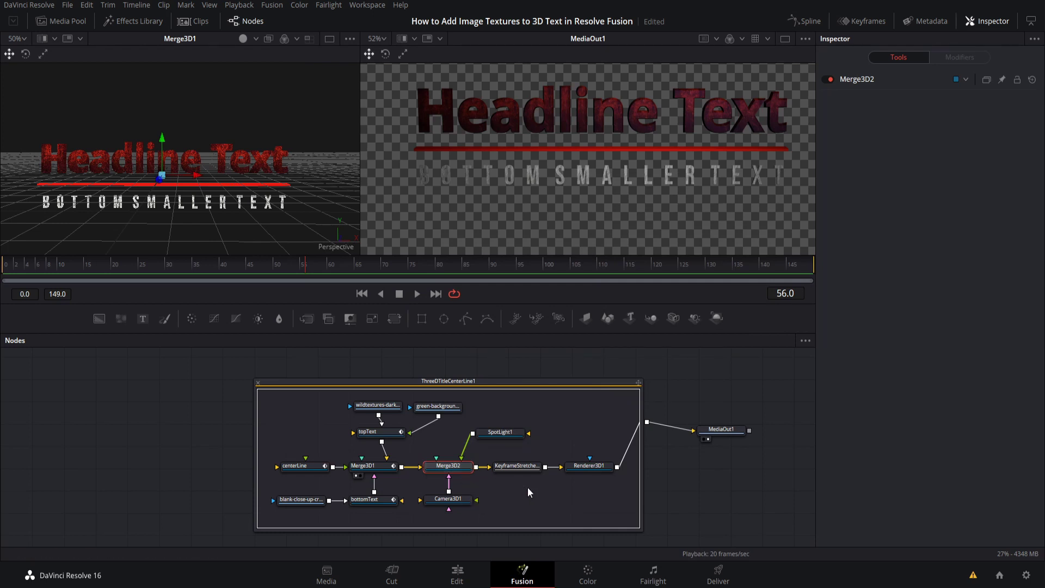
drag(500, 432, 512, 436)
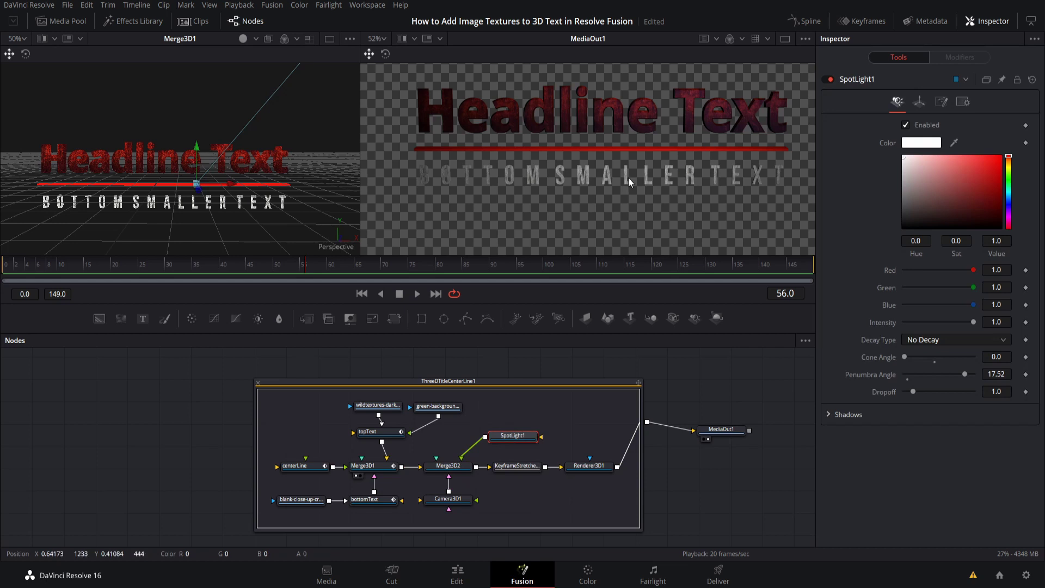
Add an Ambient Light node near SpotLight1 and connect its output to Merge3D2.
right_click(488, 414)
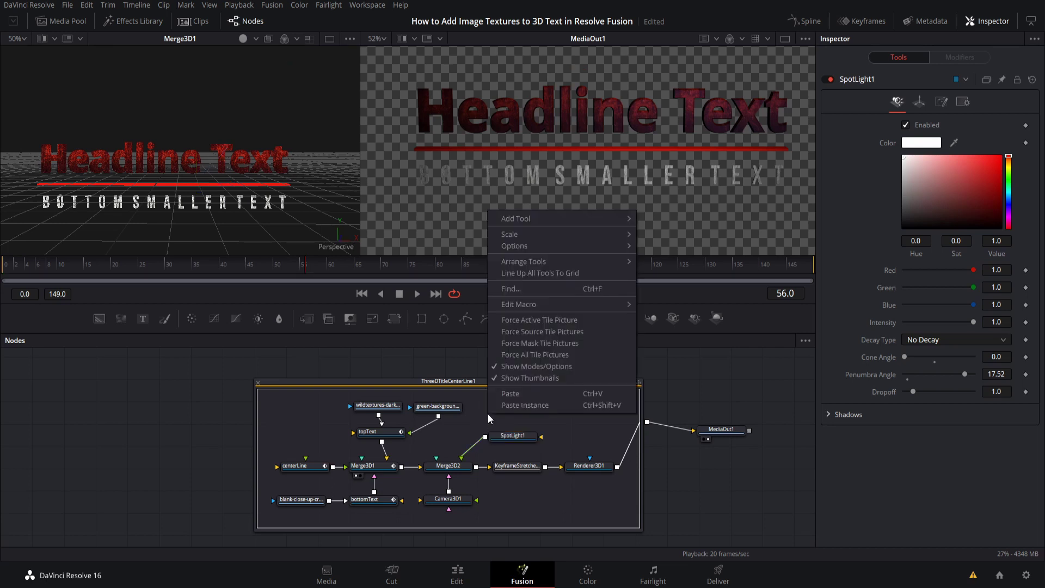
mouse_move(547, 218)
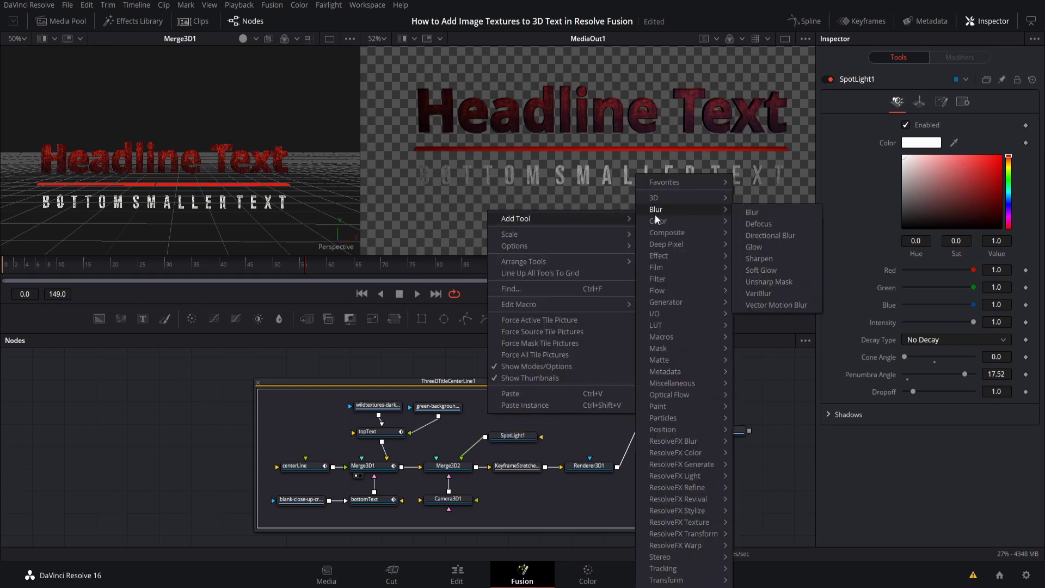
mouse_move(681, 197)
mouse_move(774, 197)
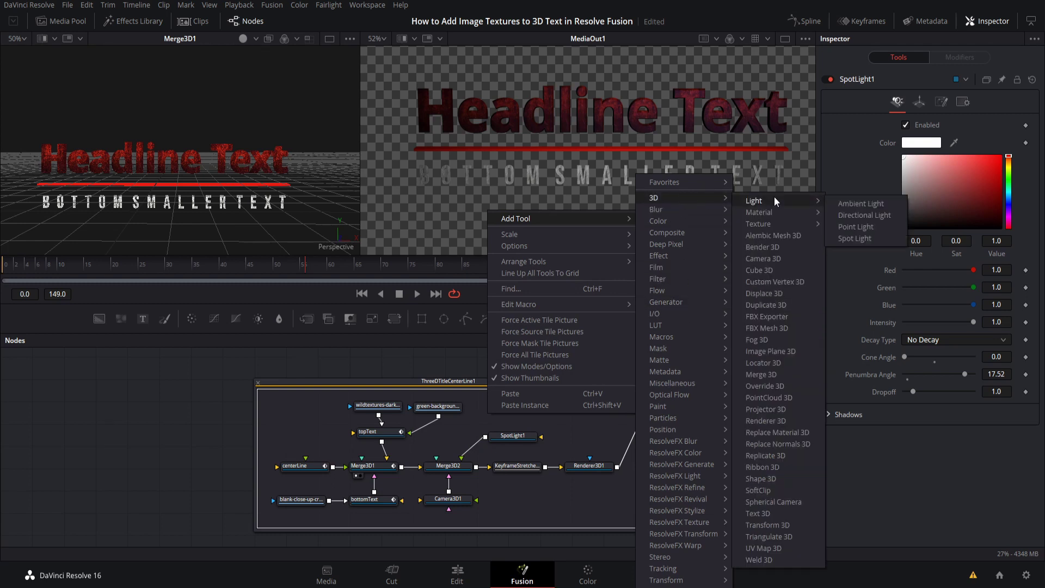
click(866, 206)
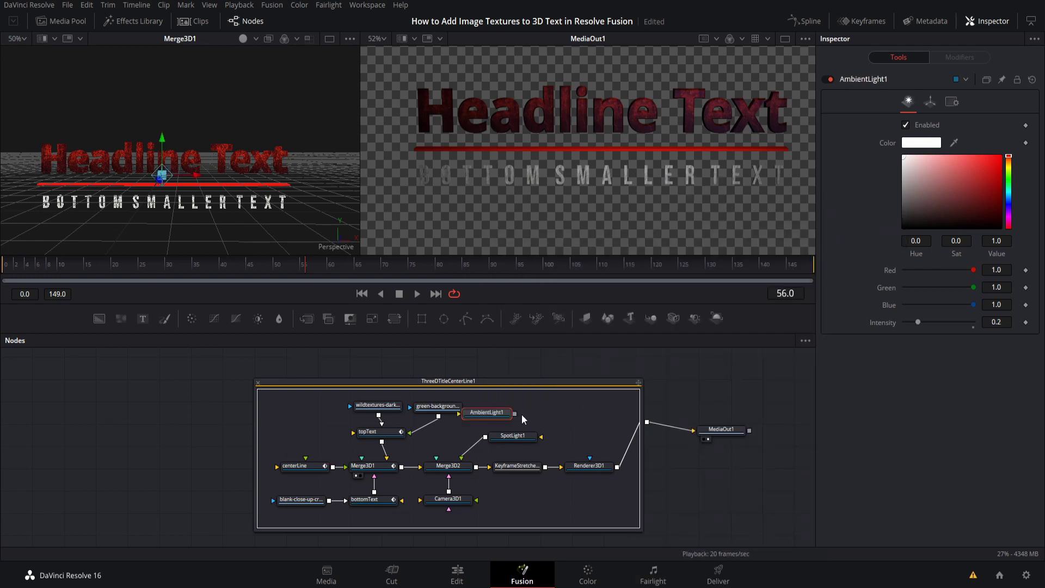
drag(514, 414, 443, 464)
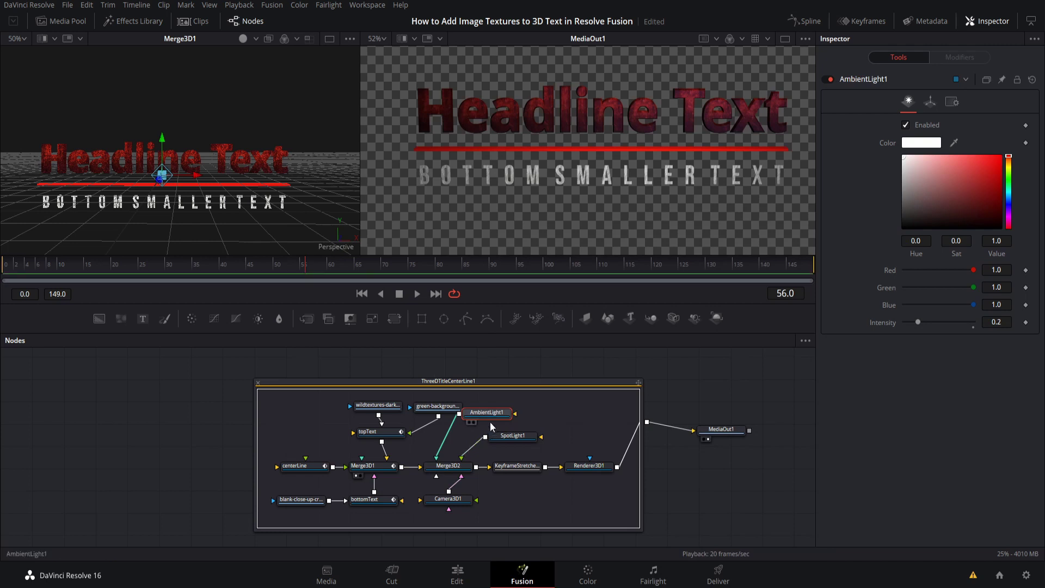
Place AmbientLight1 above SpotLight1, set its intensity to 0.394, and check the brighter title on the Edit page.
drag(490, 414, 516, 414)
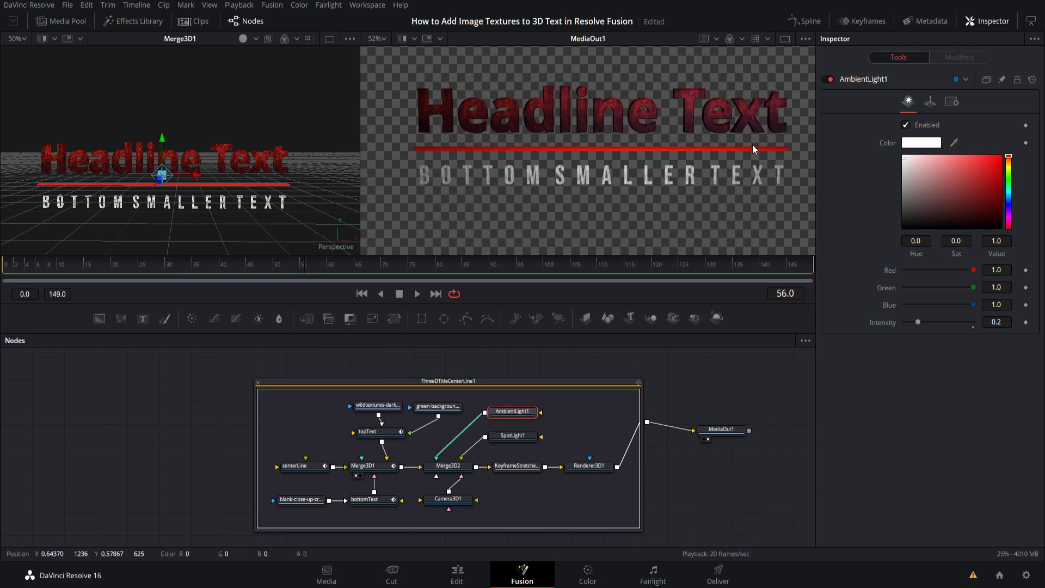
drag(923, 322, 932, 326)
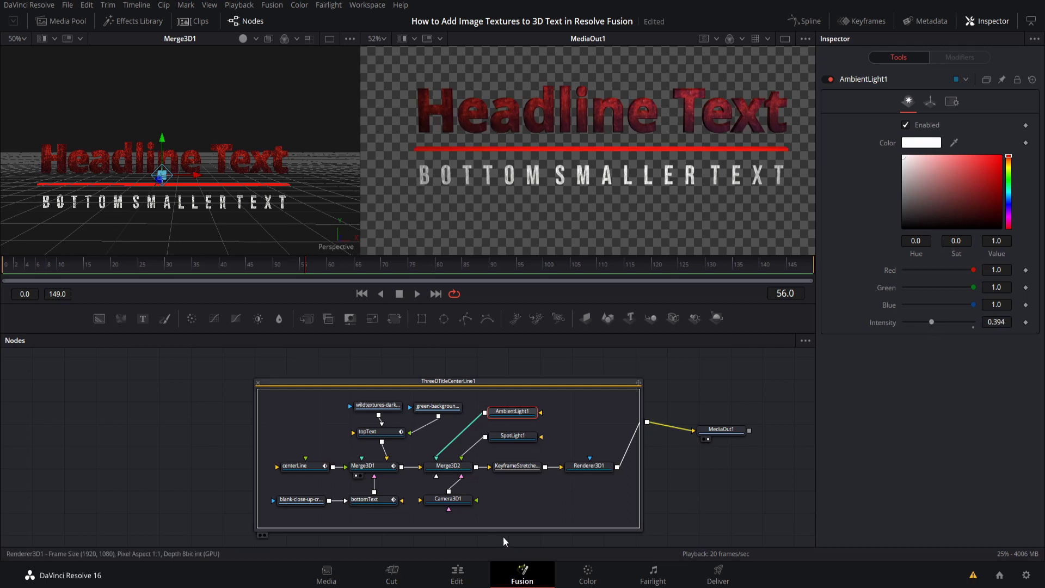
click(471, 570)
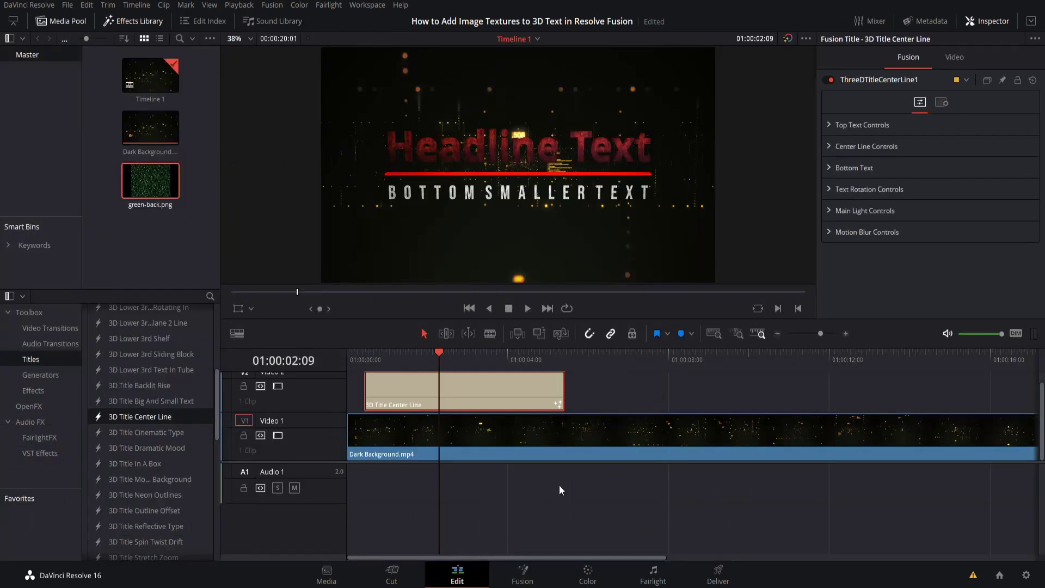